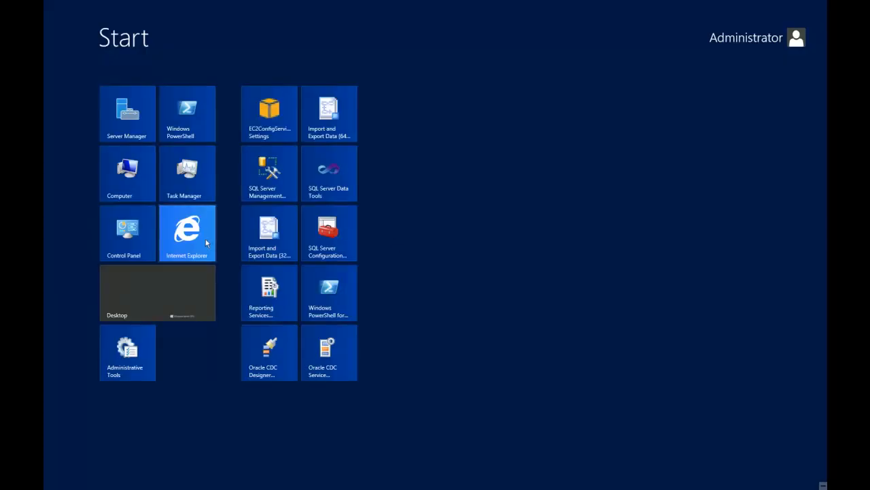
Sign in to the Mi-Co website in Internet Explorer using the saved credentials.
left_click(207, 243)
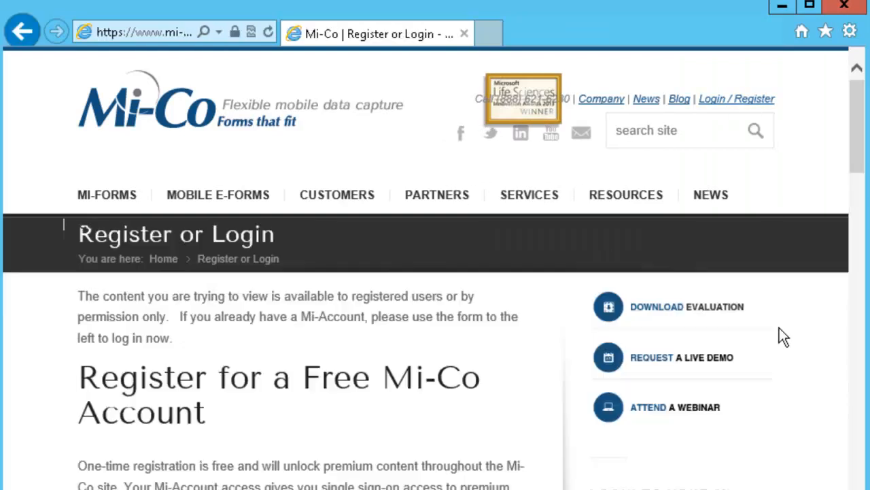
scroll(674, 435, "down", 3)
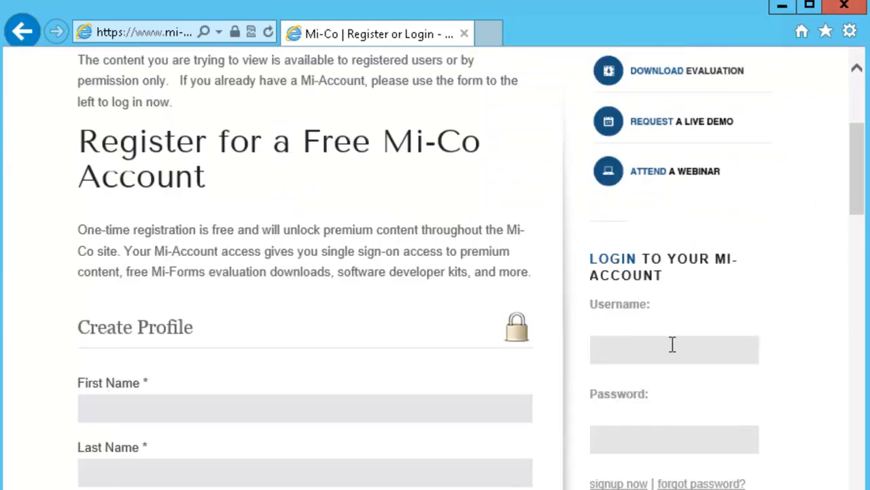
left_click(672, 344)
left_click(670, 374)
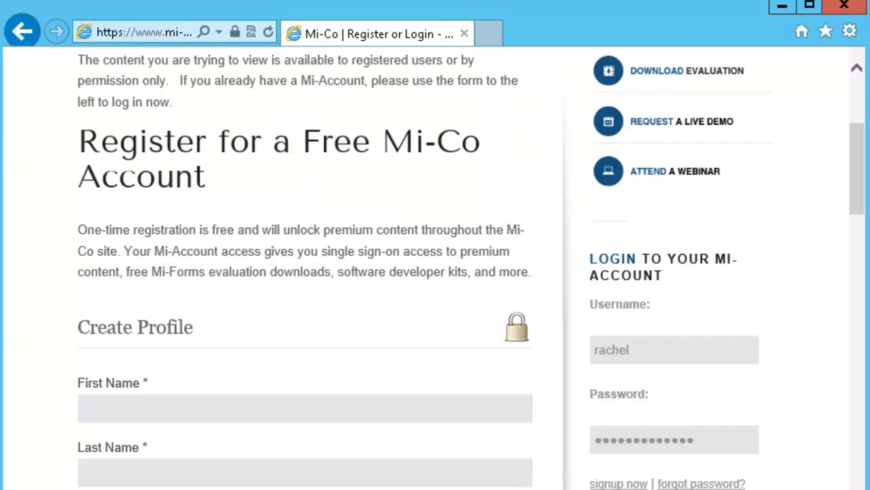
key("Return")
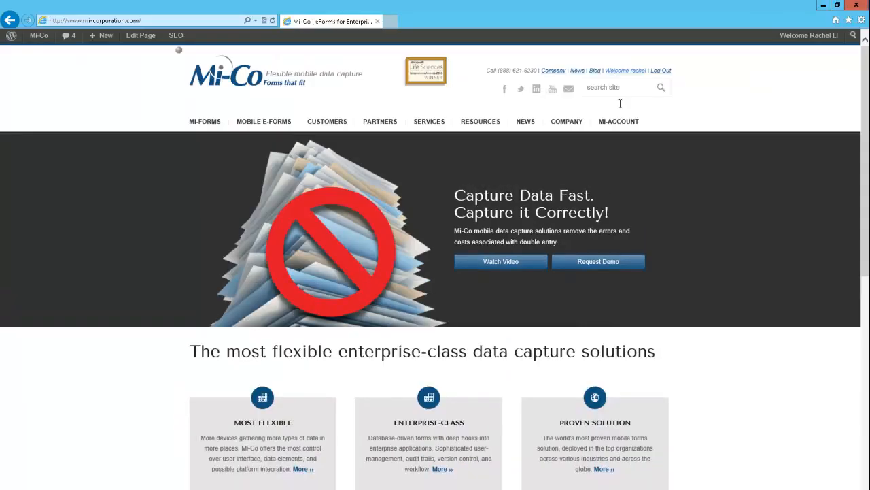
Download the Mi-Forms Server v9.1 setup from My Software Downloads.
mouse_move(626, 125)
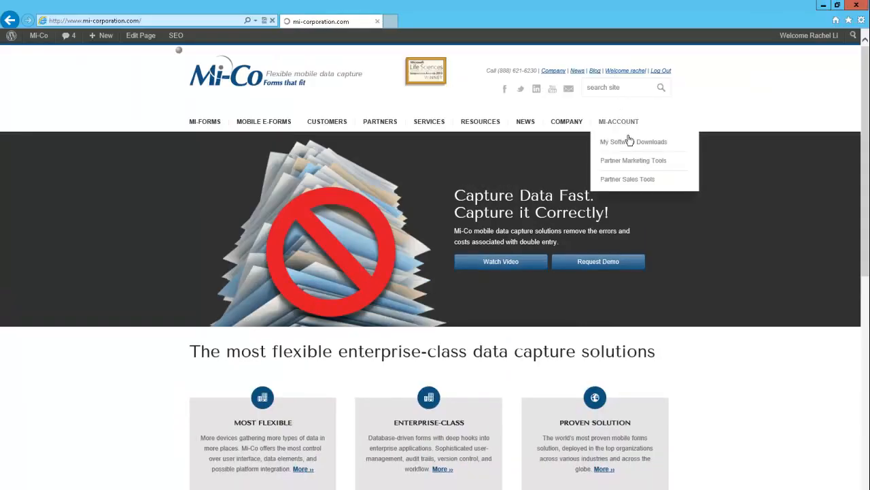
left_click(630, 142)
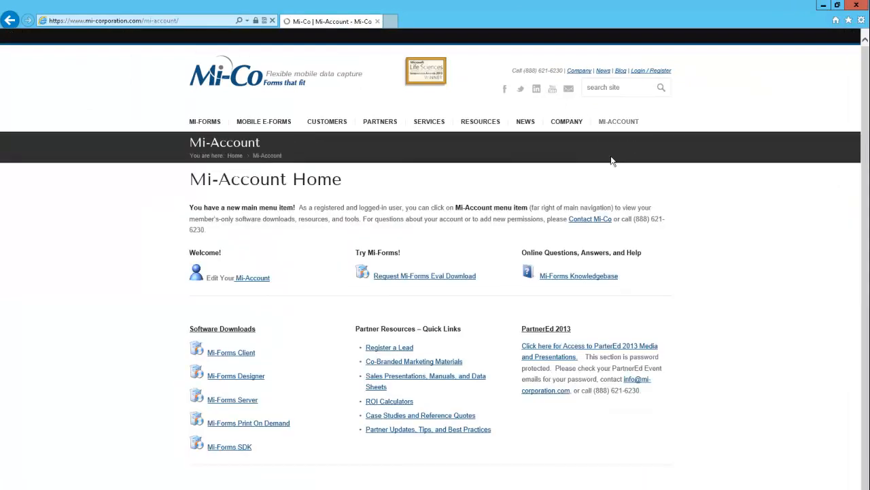
left_click(242, 406)
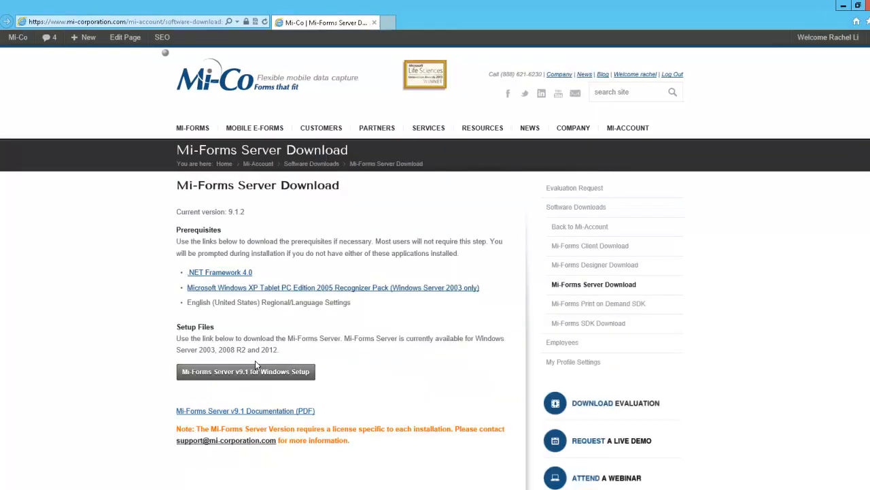
left_click(260, 371)
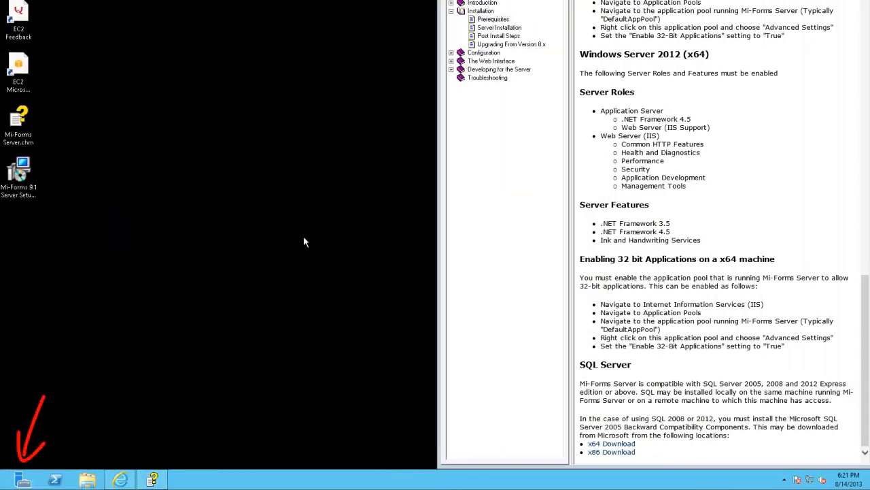
Start the Add Roles and Features Wizard, keeping role-based installation on the local server.
left_click(23, 479)
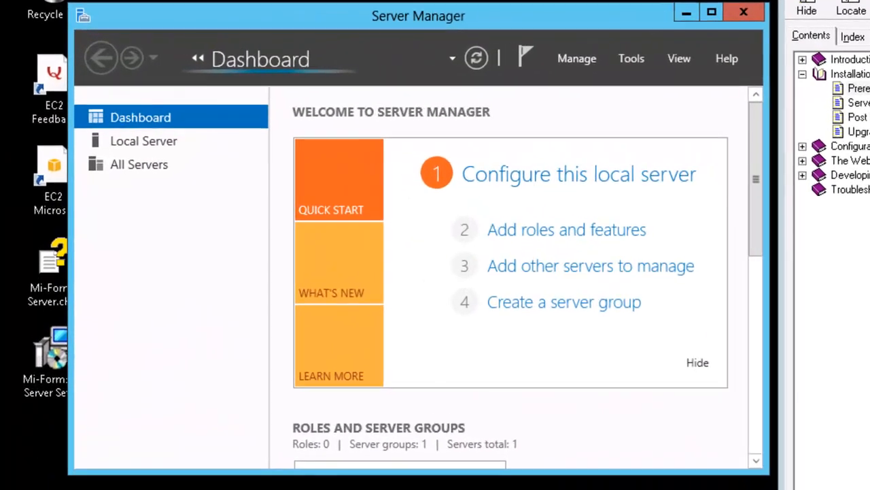
left_click(588, 238)
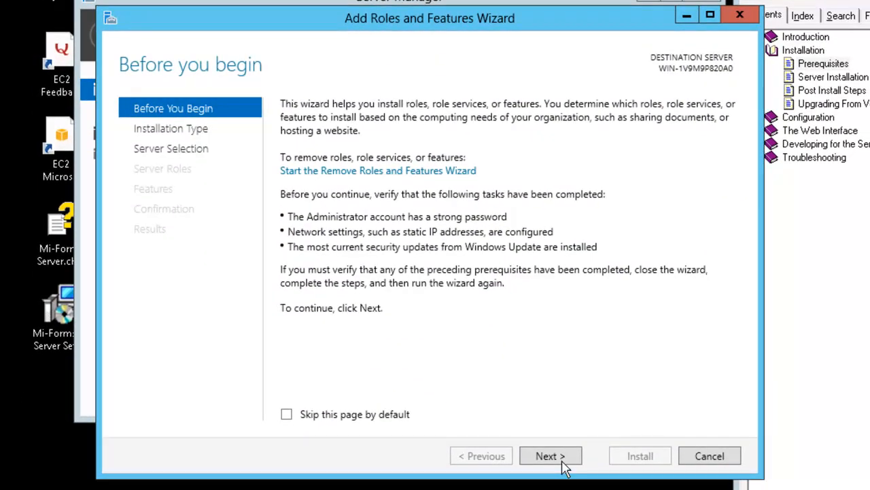
left_click(550, 457)
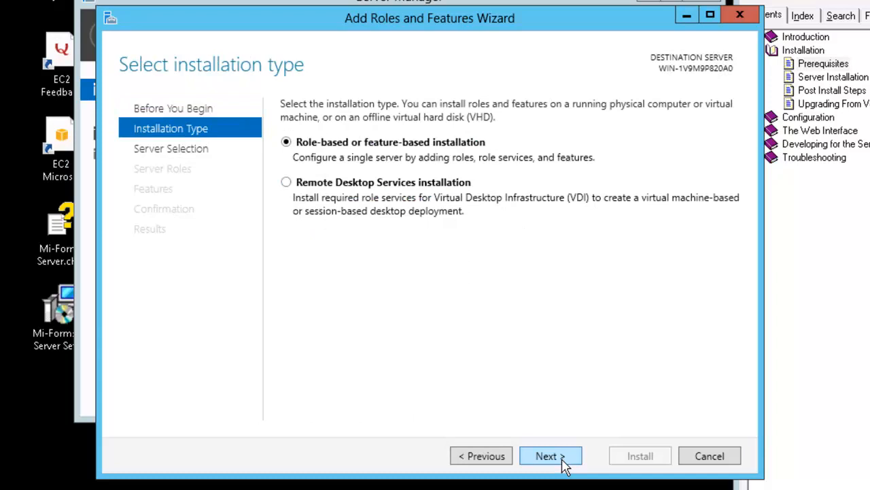
left_click(562, 462)
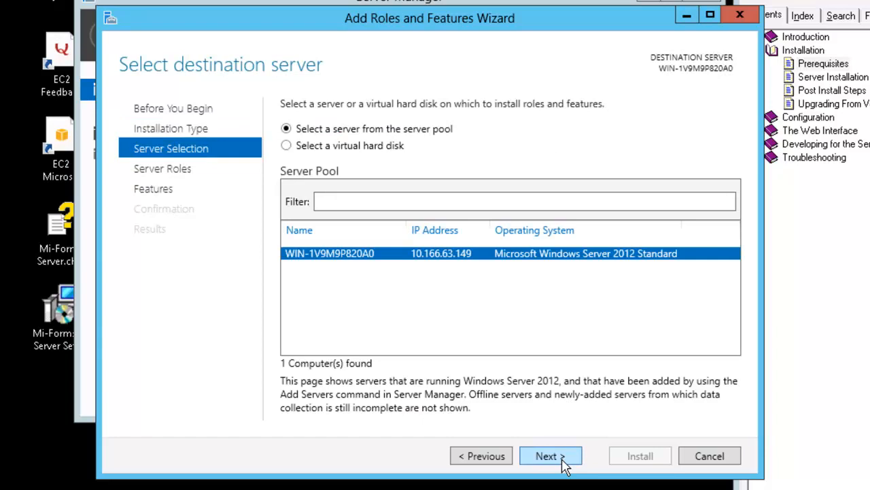
left_click(562, 462)
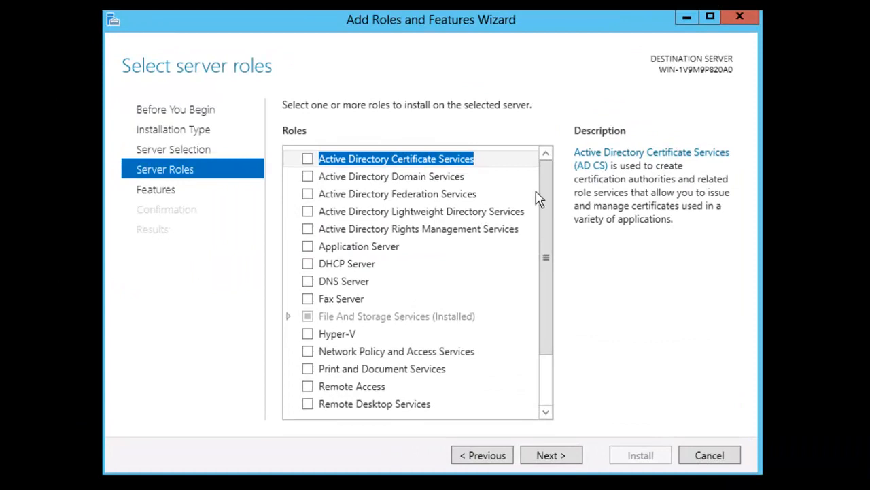
Select Web Server (IIS) with management tools, Application Server, and the Ink and Handwriting Services feature.
scroll(552, 196, "down", 2)
left_click(308, 372)
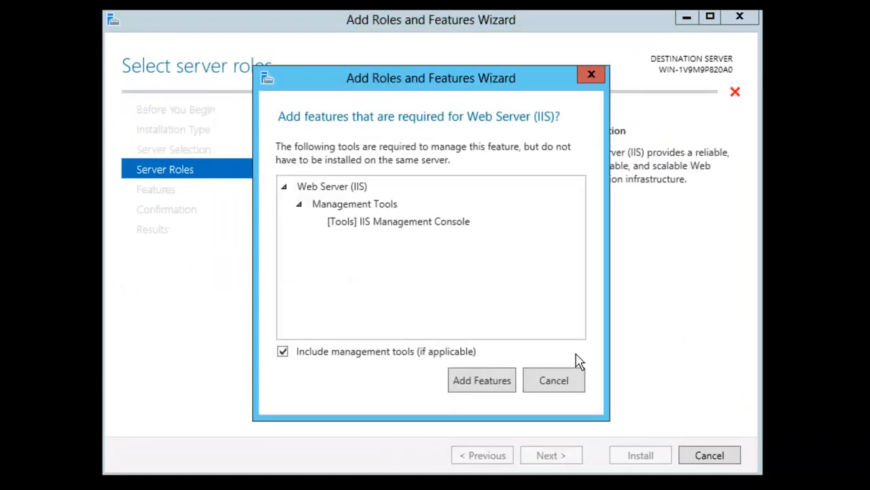
left_click(505, 383)
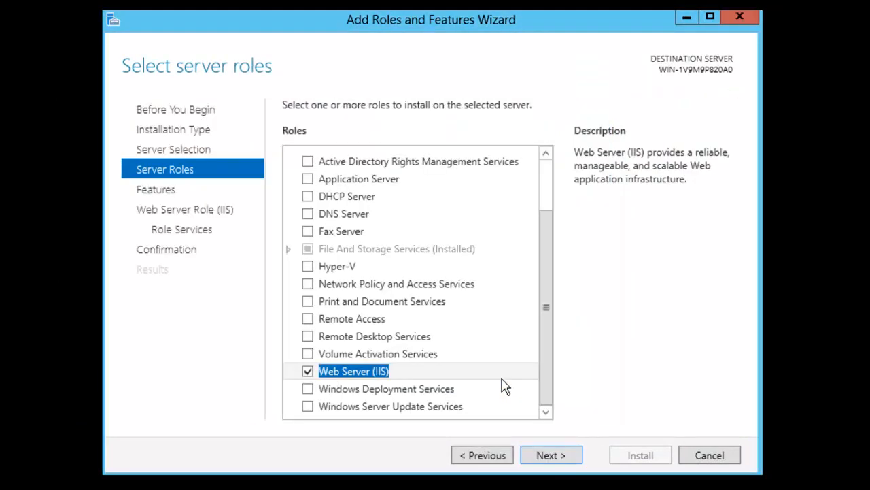
scroll(546, 222, "up", 2)
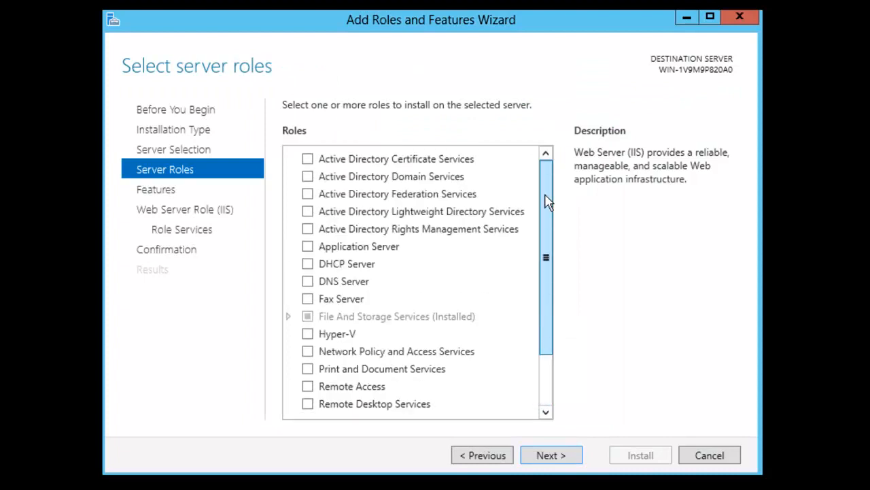
left_click(308, 249)
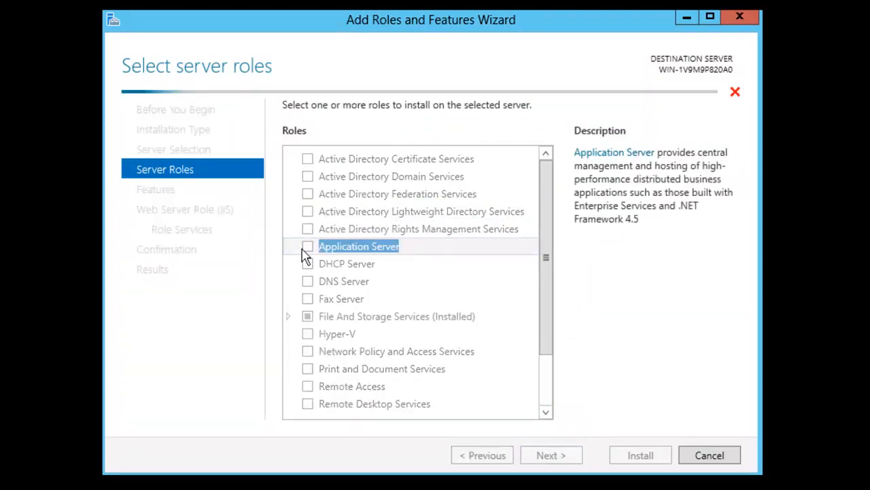
left_click(551, 456)
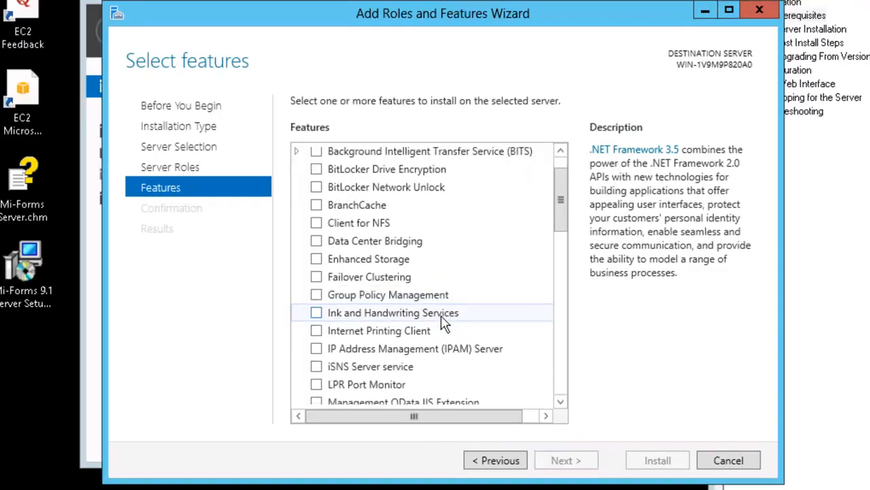
scroll(333, 262, "down", 2)
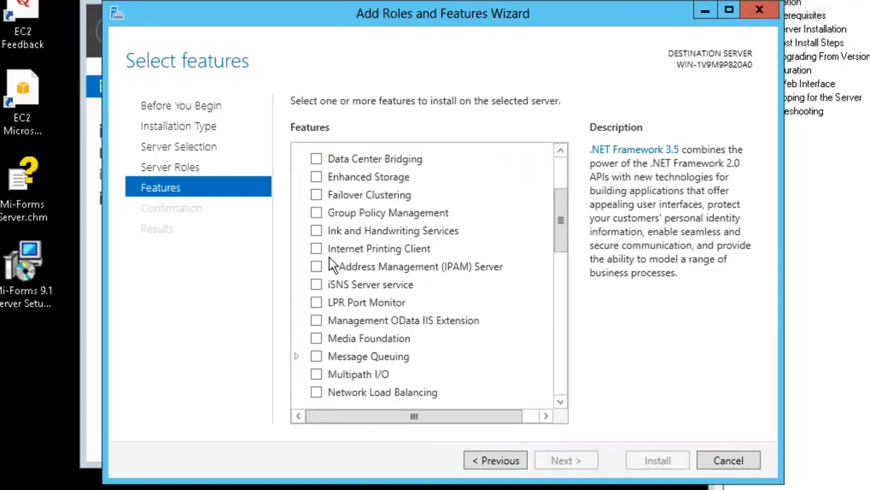
left_click(316, 230)
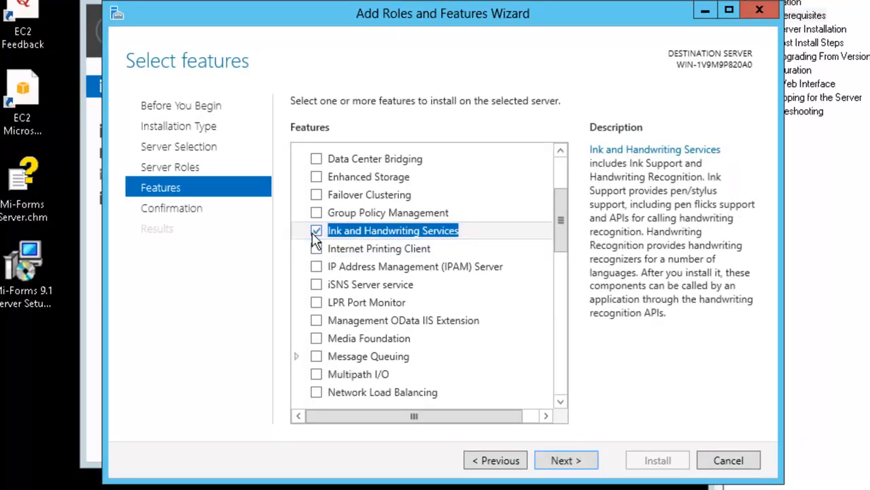
left_click(571, 459)
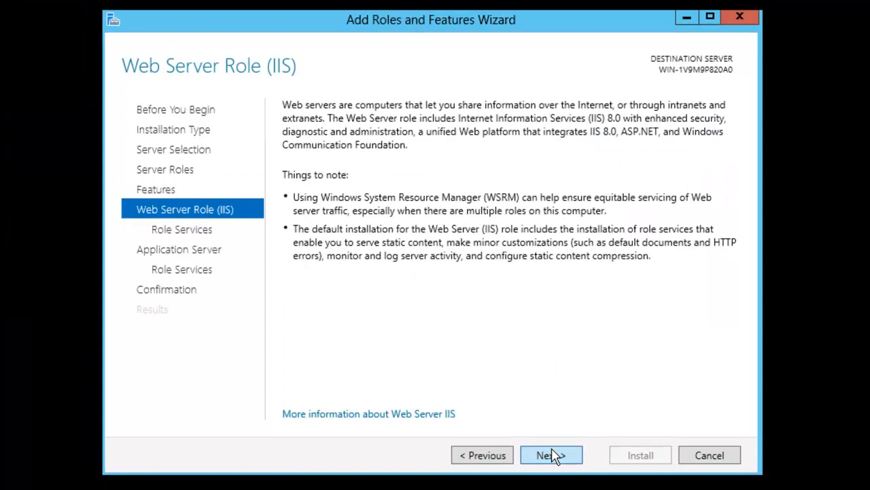
Add the Application Development role services to the IIS role.
left_click(552, 455)
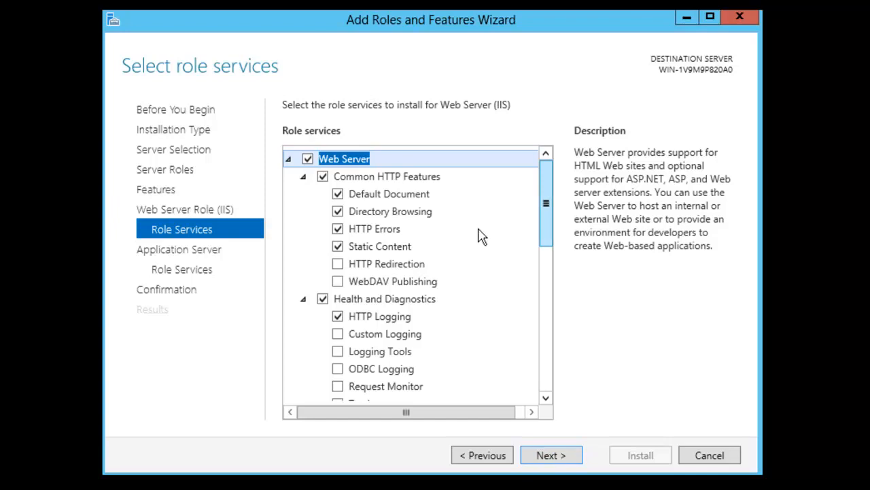
scroll(305, 228, "down", 4)
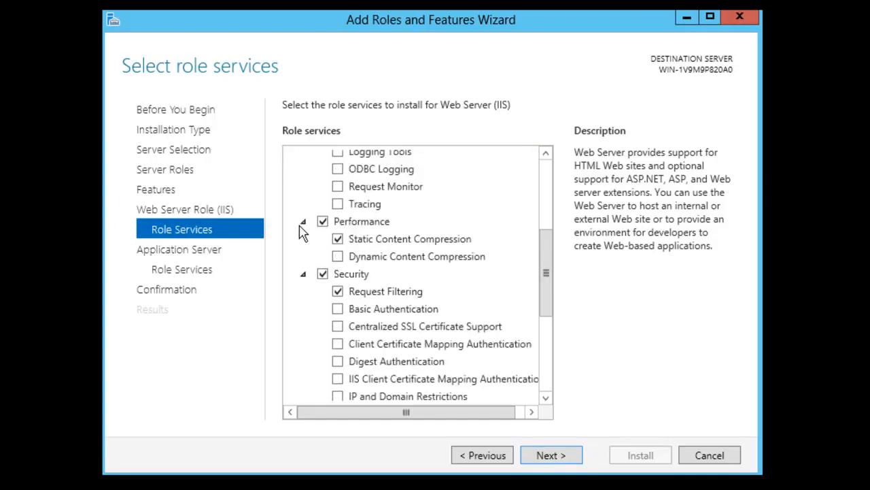
scroll(302, 231, "down", 3)
scroll(519, 391, "up", 1)
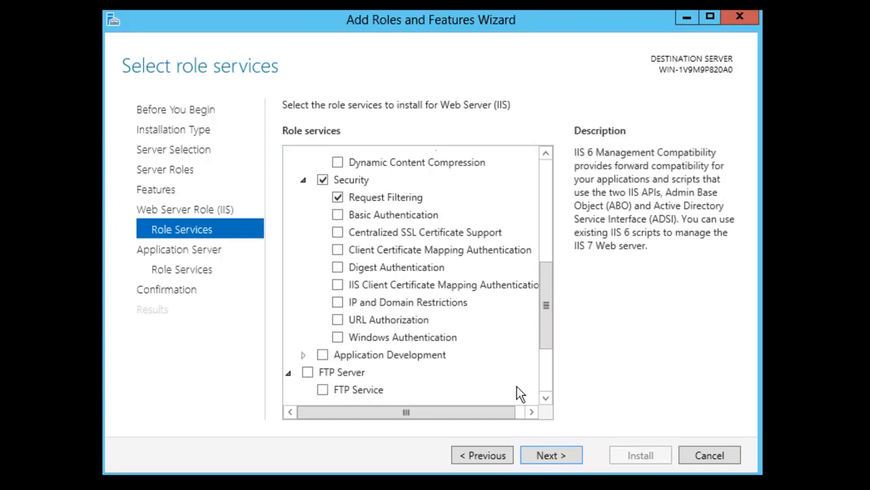
left_click(323, 355)
Add the Web Server (IIS) Support role service with its required ASP.NET 4.5 features.
left_click(548, 456)
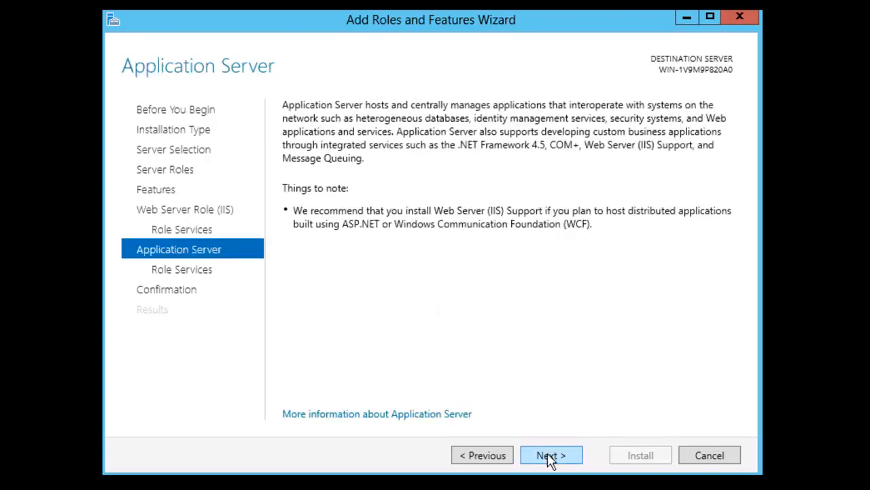
left_click(550, 457)
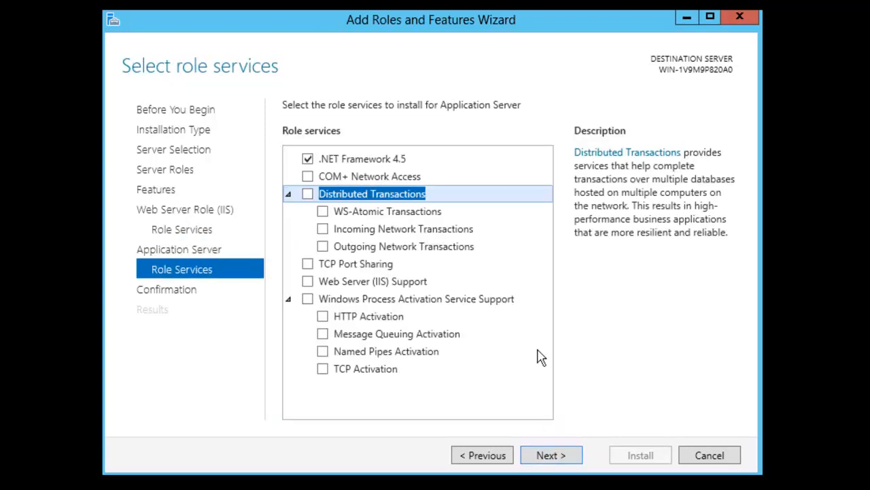
left_click(309, 283)
left_click(308, 281)
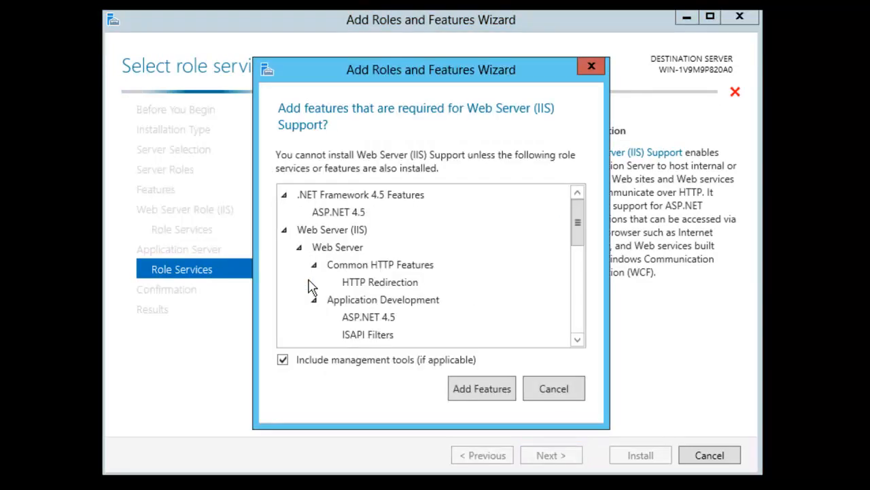
left_click(497, 391)
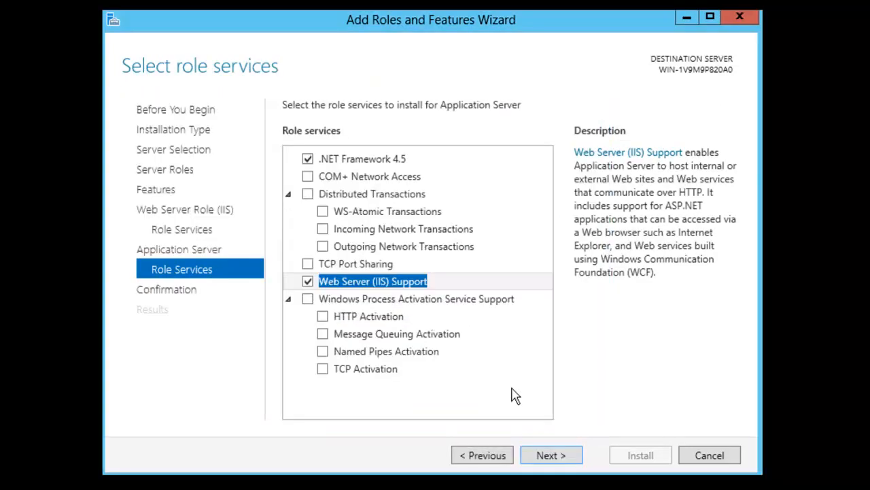
left_click(558, 458)
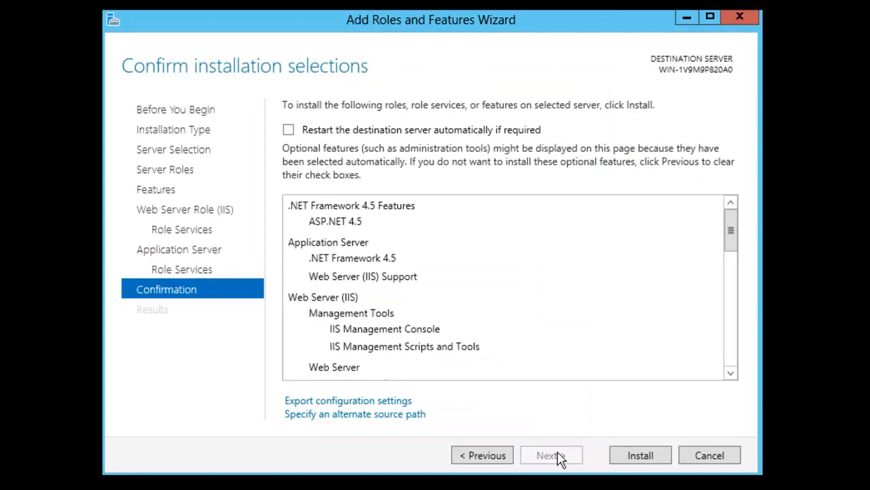
Install ASP.NET 4.5, Application Server with Web Server (IIS) Support, and the IIS Management Tools.
left_click(627, 455)
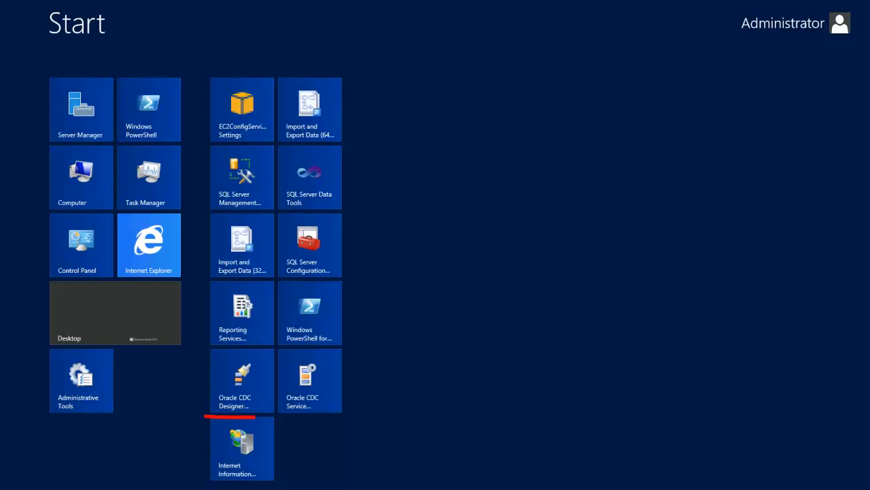
Set Enable 32-Bit Applications to True in DefaultAppPool's advanced settings in IIS Manager.
left_click(238, 467)
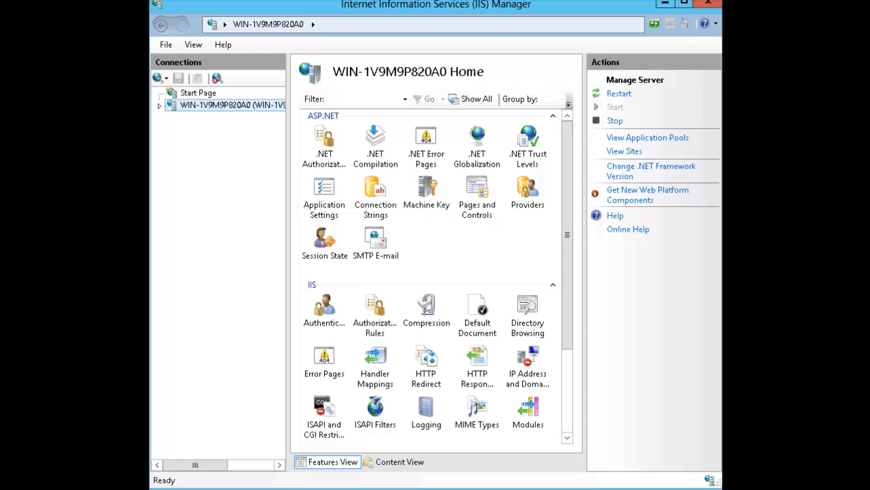
left_click(679, 140)
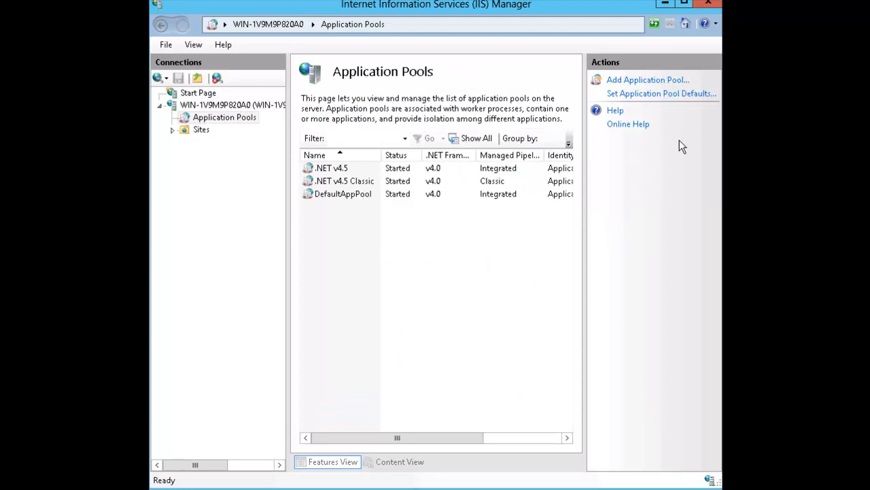
right_click(316, 195)
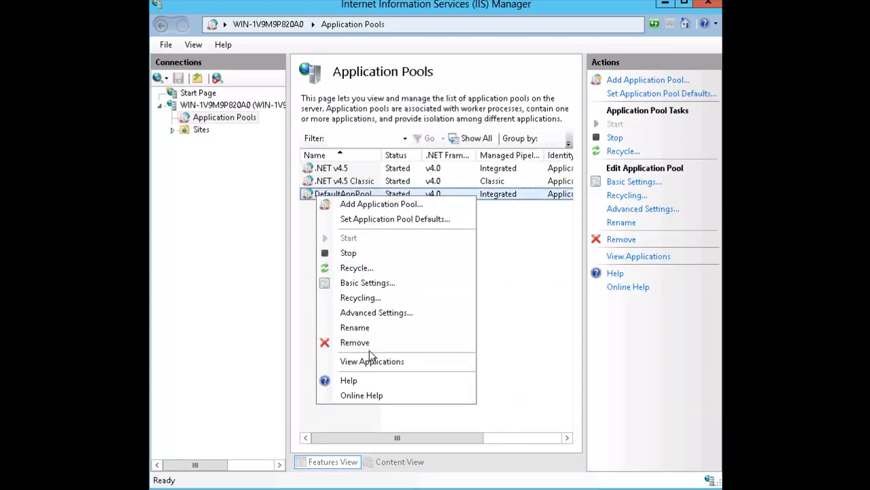
left_click(369, 317)
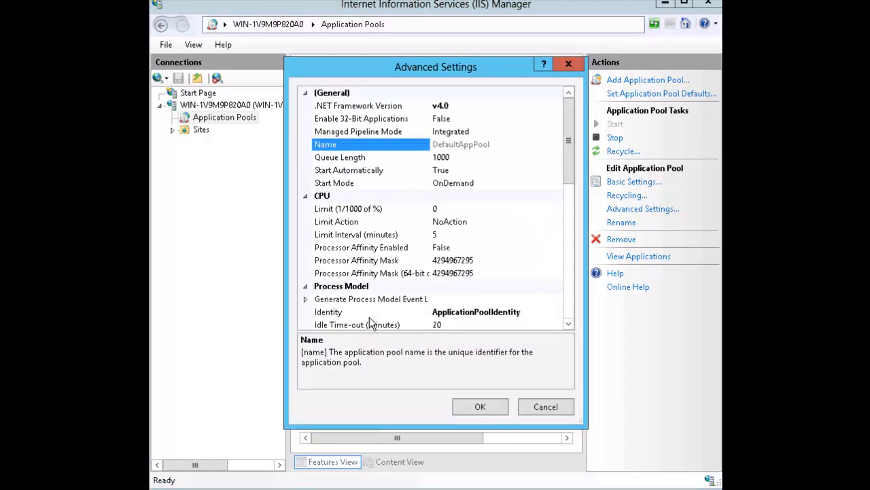
left_click(463, 121)
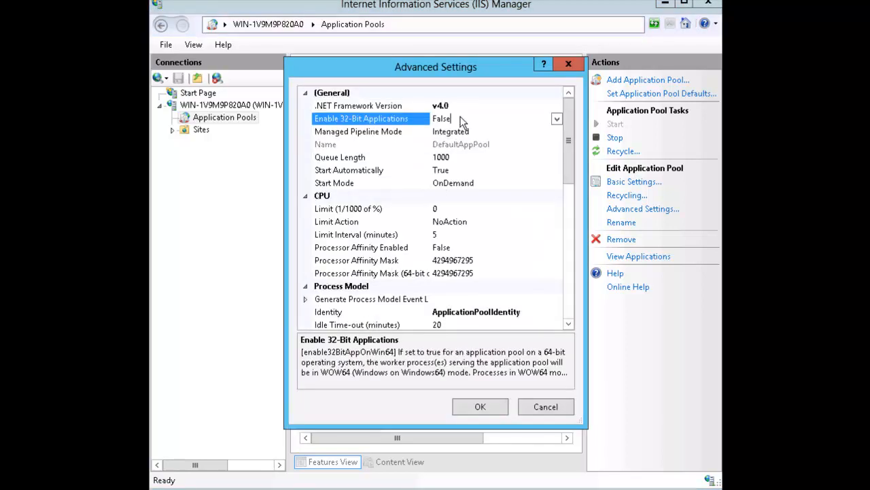
left_click(557, 118)
left_click(510, 130)
left_click(480, 406)
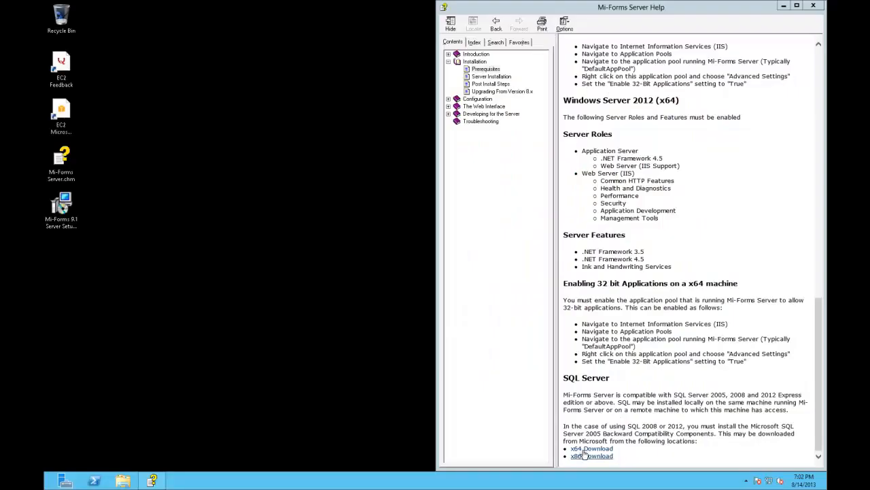
Start downloading the x64 backward compatibility package and launch the web browser.
left_click(584, 449)
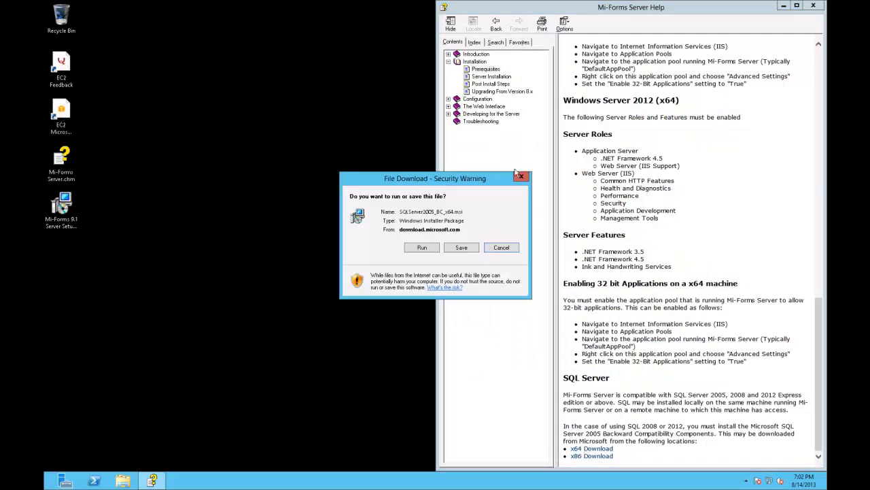
left_click(523, 176)
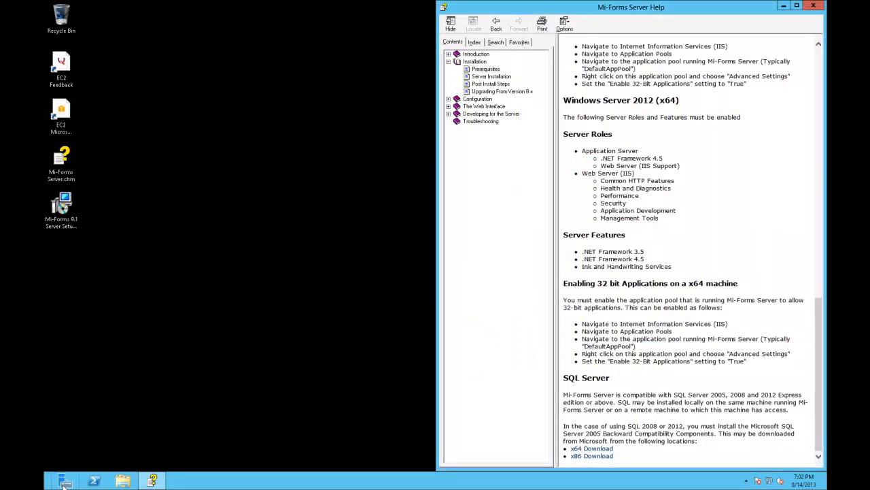
key("super+r")
key("Return")
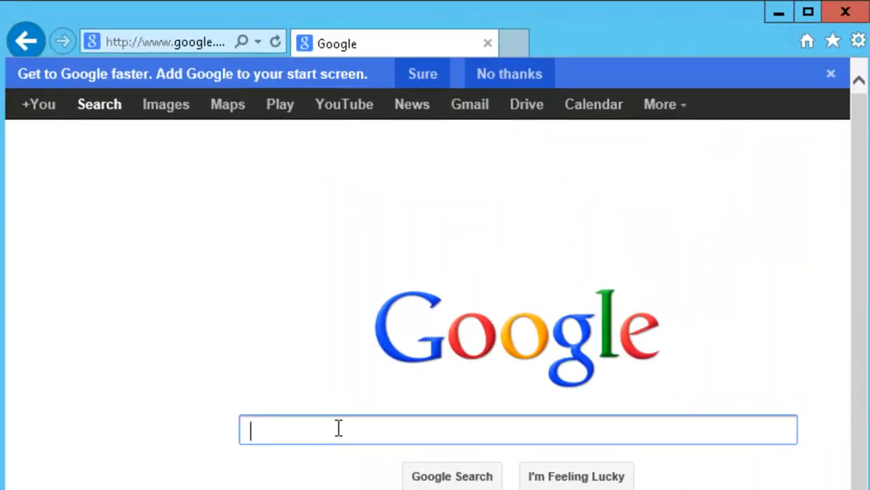
Search for 'SQL 2005 backward compatibility' and open the SQL Server 2005 Feature Pack page.
type("SQL 2005 backward c")
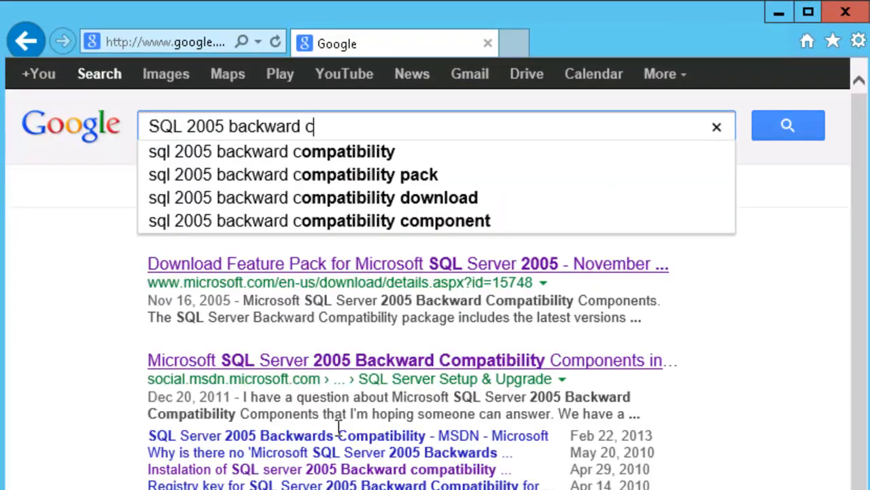
key("Down")
key("Down")
key("Down")
key("Down")
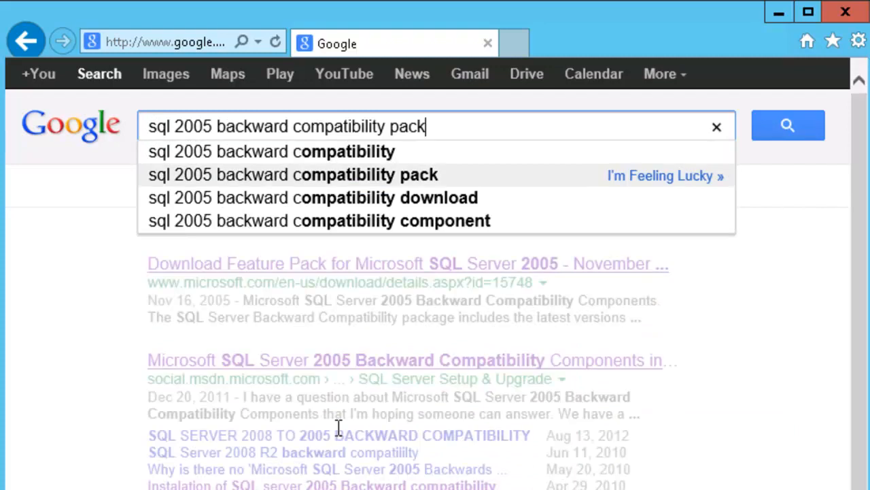
key("Return")
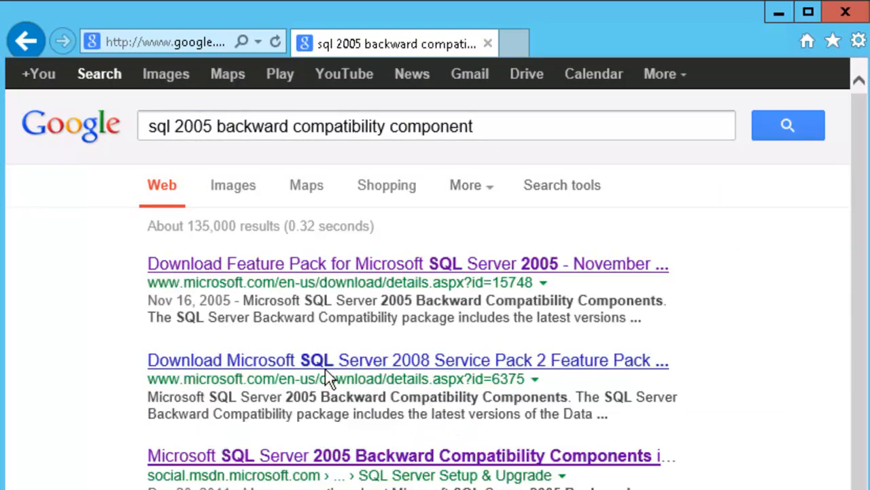
left_click(301, 264)
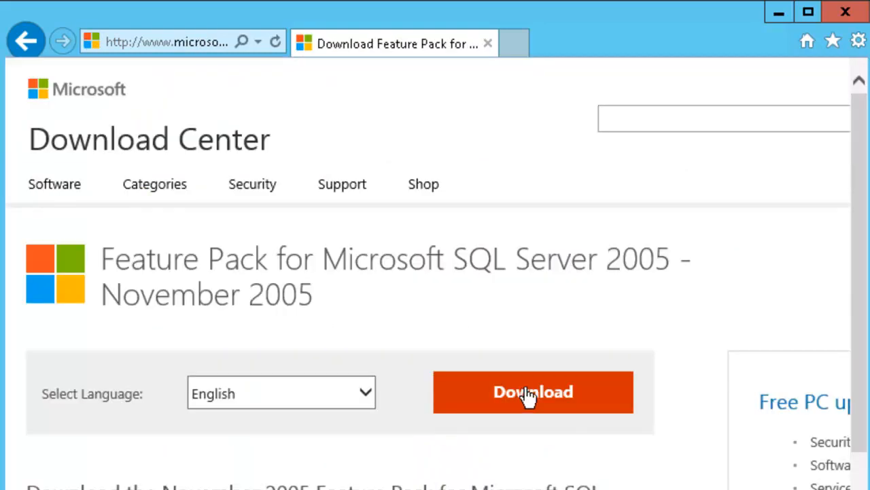
Download SQLServer2005_BC_x64.msi from the Feature Pack's file list.
left_click(529, 397)
scroll(28, 311, "down", 5)
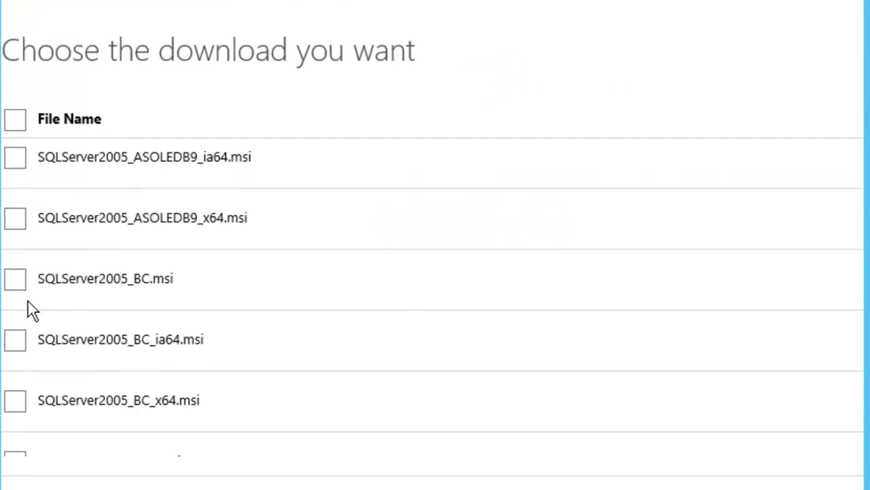
scroll(28, 301, "down", 2)
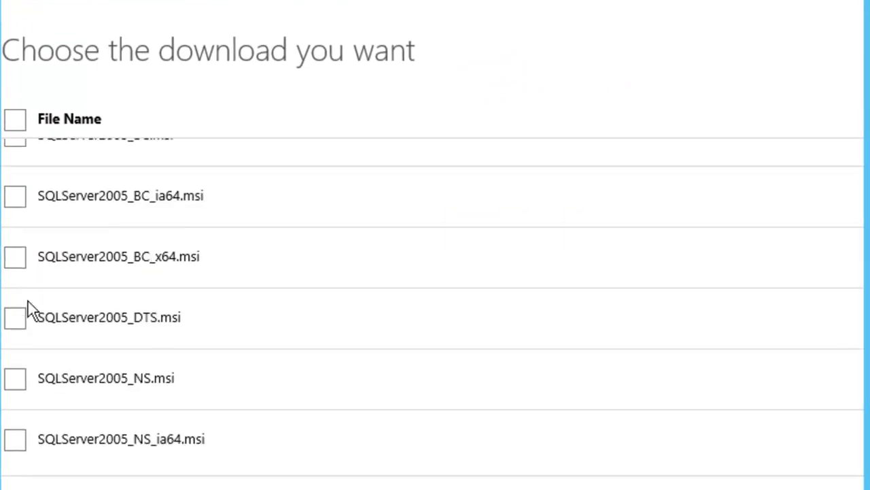
left_click(26, 259)
left_click_drag(416, 53, 373, 53)
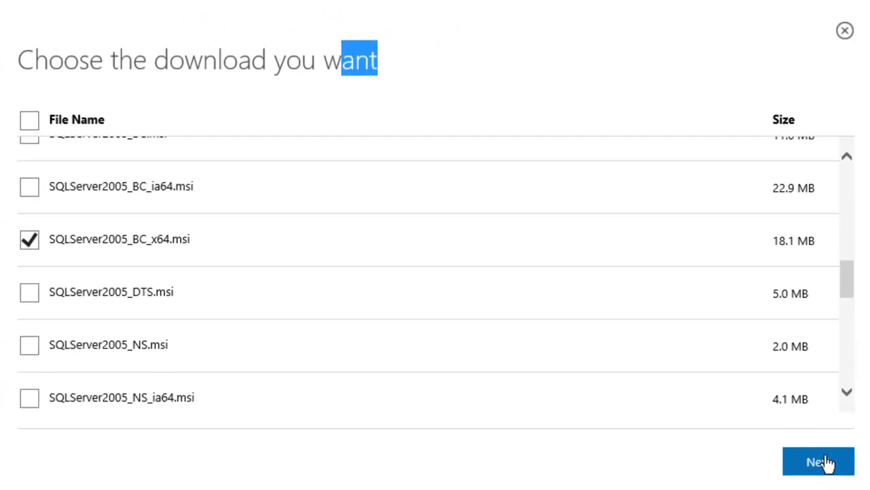
left_click(820, 461)
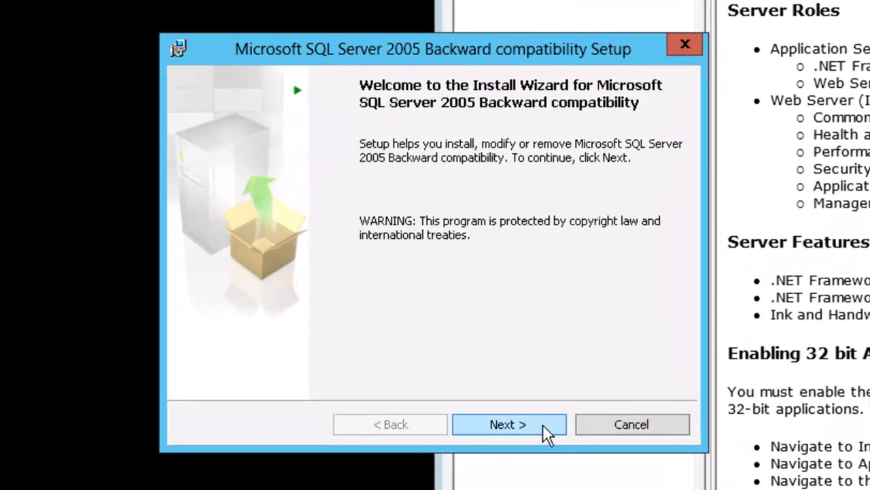
Accept the license, keep the prefilled registration details, and install the backward compatibility components.
left_click(541, 423)
left_click(392, 347)
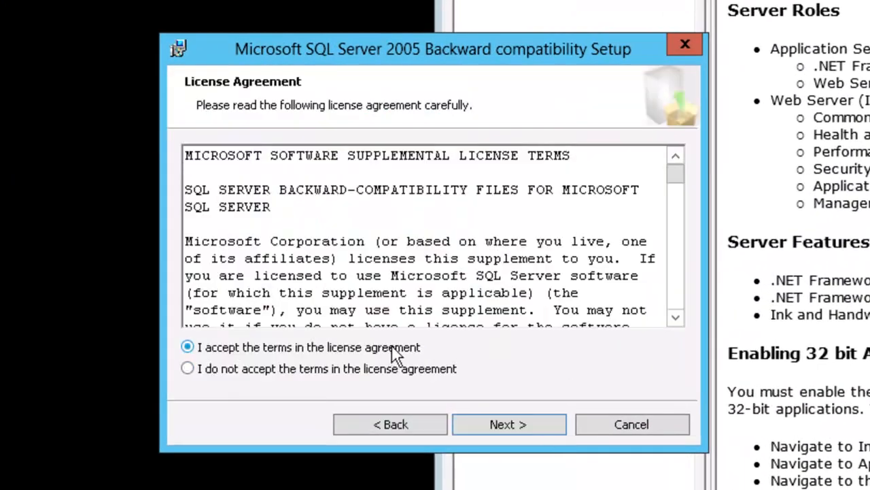
left_click(517, 423)
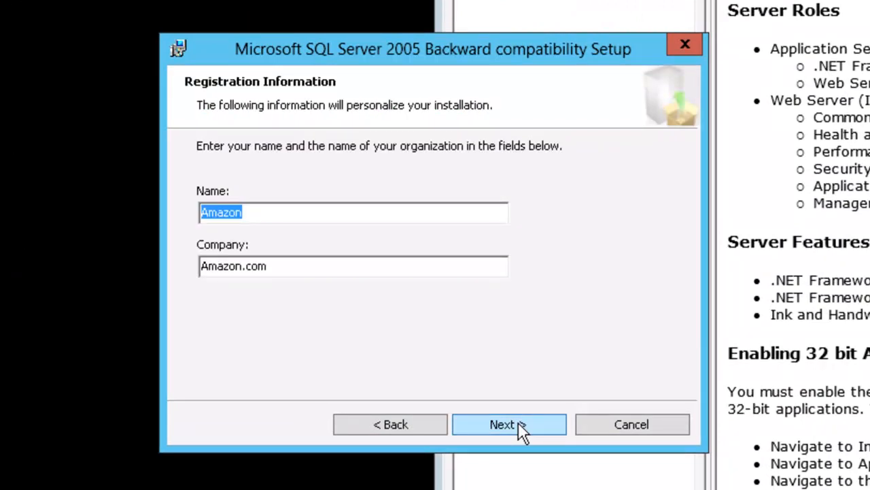
left_click(518, 425)
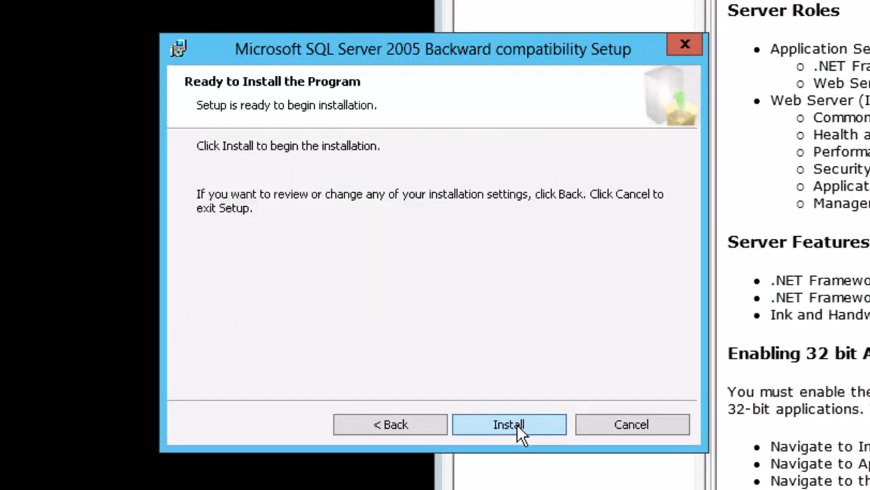
left_click(517, 423)
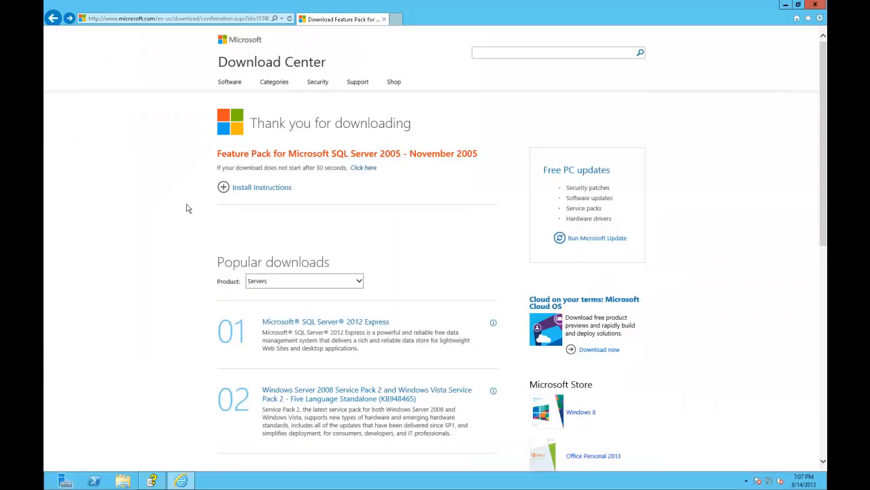
Search the Download Center for 'direct x' and open the DirectX End-User Runtime Web Installer page.
left_click(501, 54)
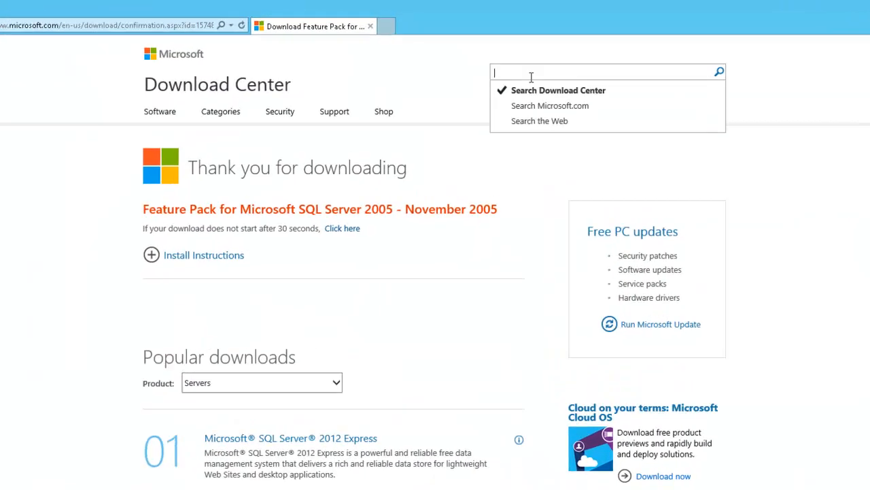
type("direct x")
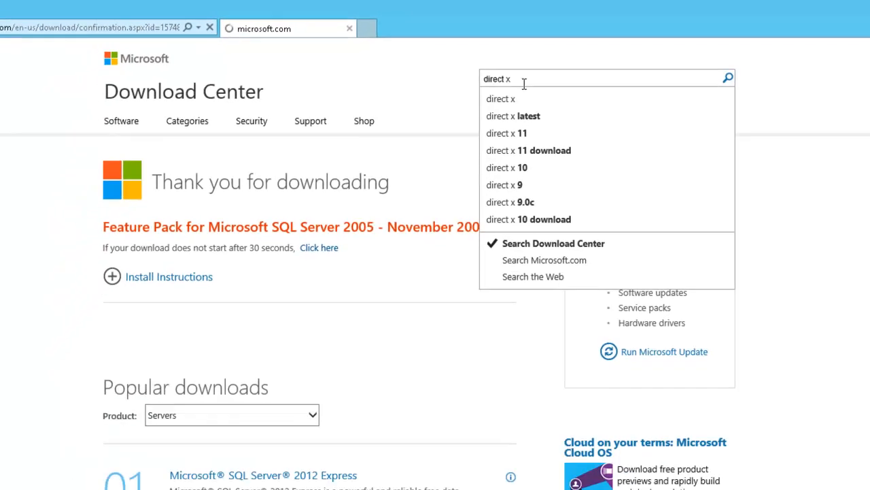
key("Return")
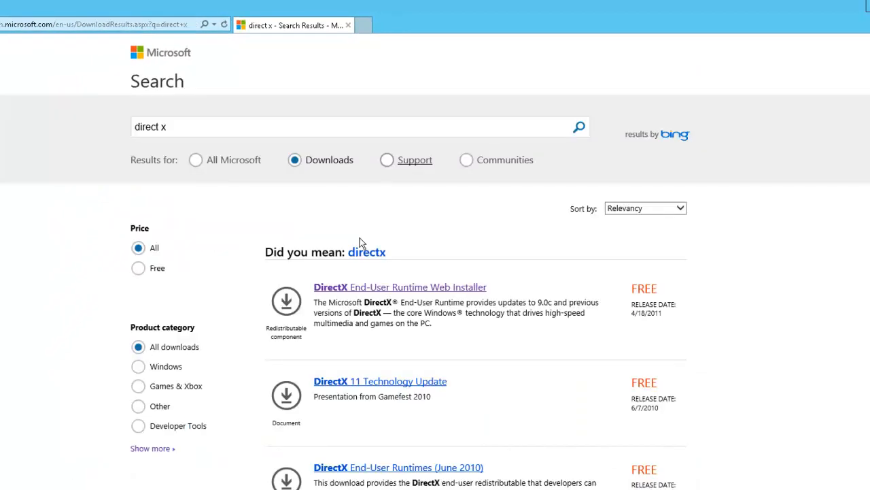
left_click(355, 291)
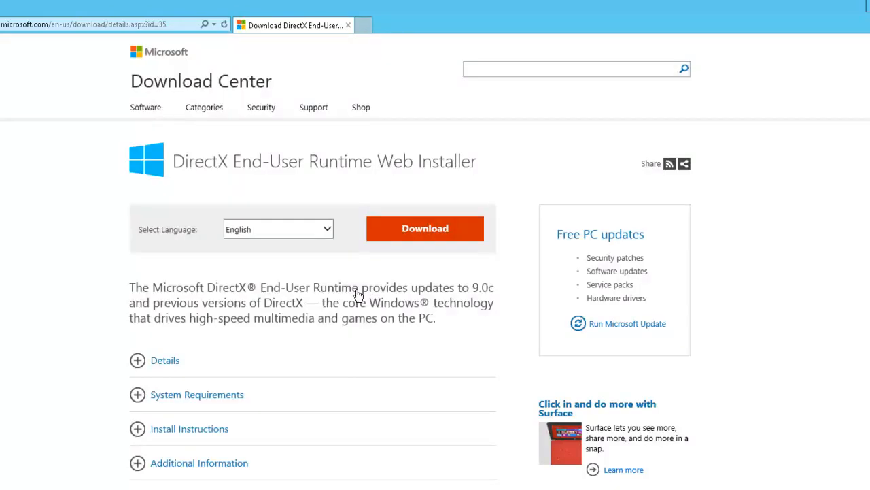
Download the DirectX web installer, accept its agreement, and install the components.
left_click(380, 228)
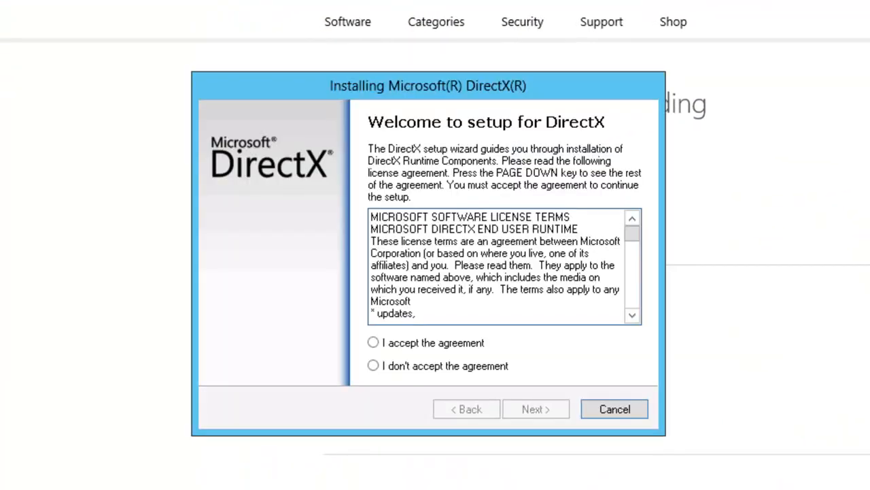
left_click(442, 345)
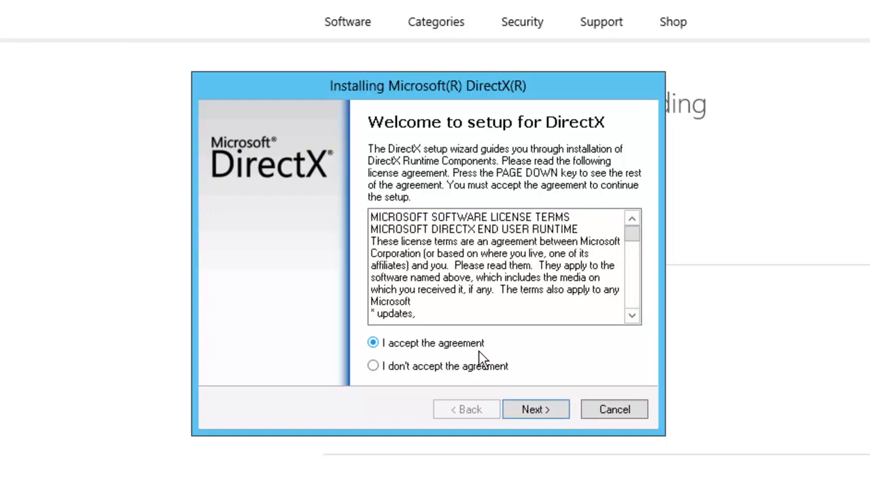
left_click(536, 410)
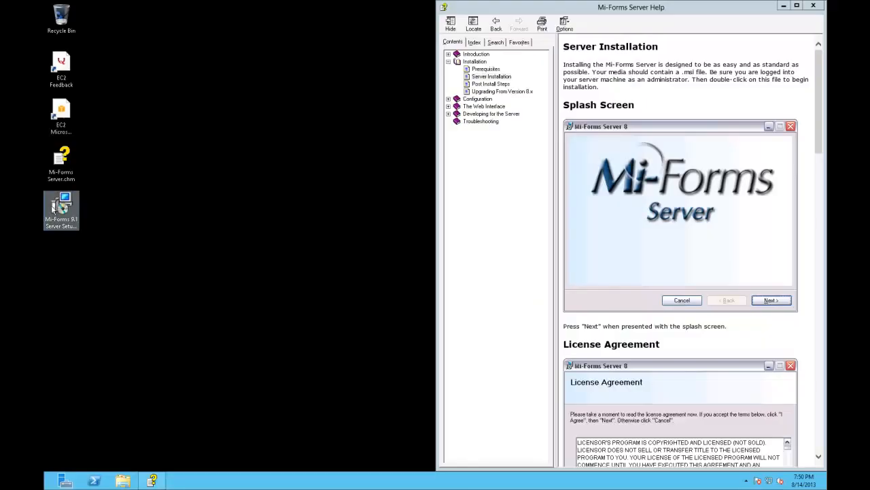
Run the Mi-Forms Server setup, accept the license, and install to Default Web Site/MFS with DefaultAppPool.
double_click(56, 208)
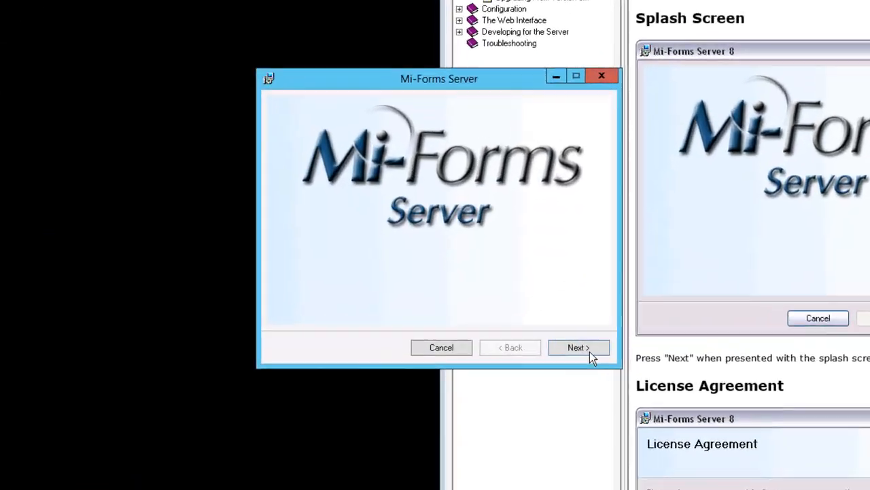
left_click(590, 348)
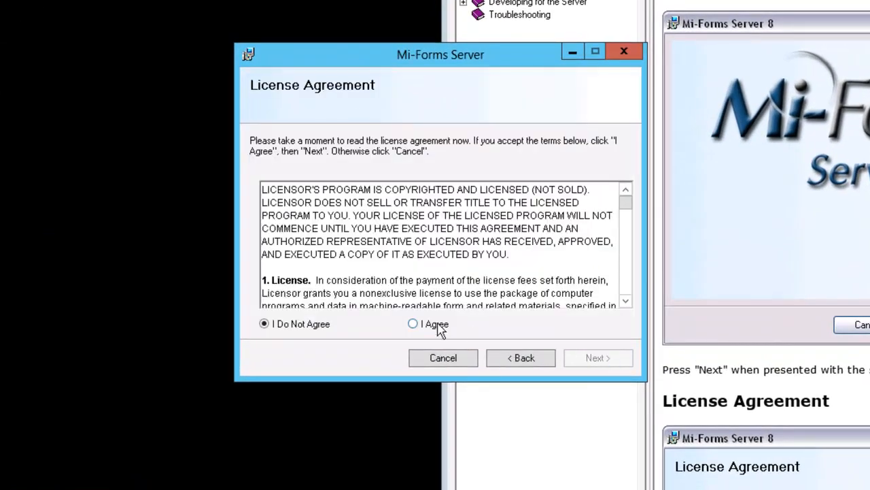
left_click(438, 326)
left_click(602, 363)
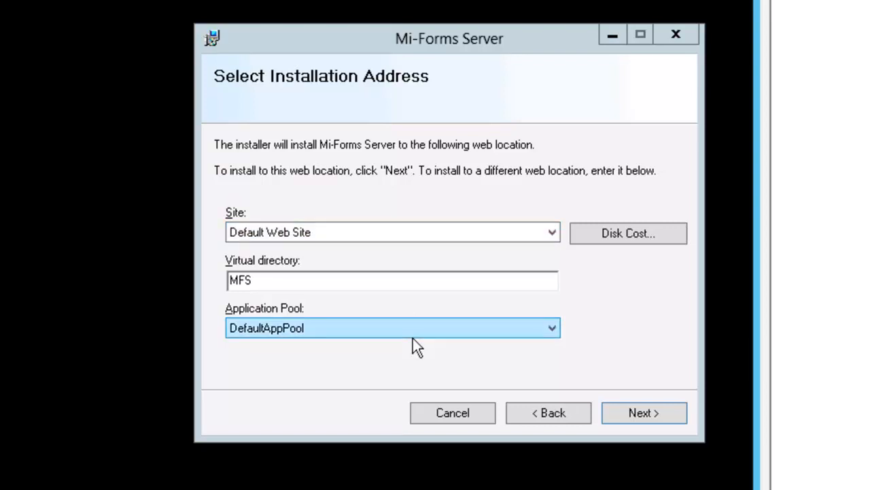
left_click(634, 411)
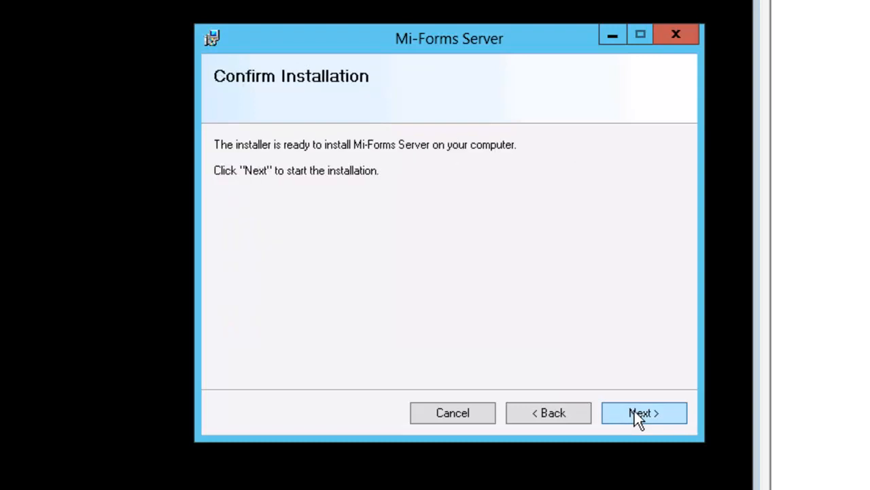
left_click(635, 410)
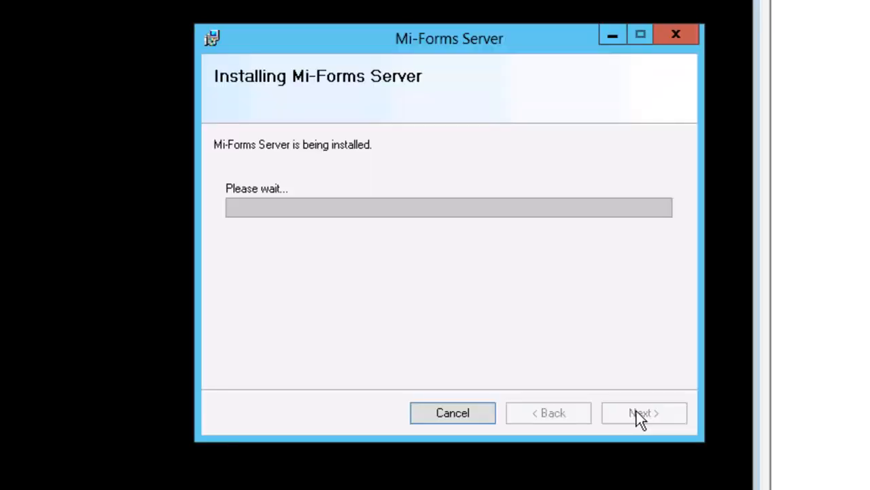
left_click(721, 366)
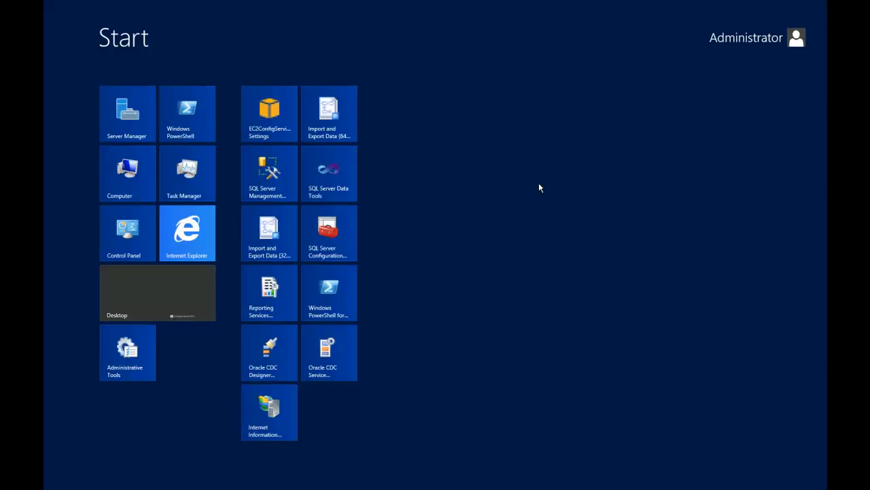
Restart the World Wide Web Publishing Service from the Services console.
type("servi")
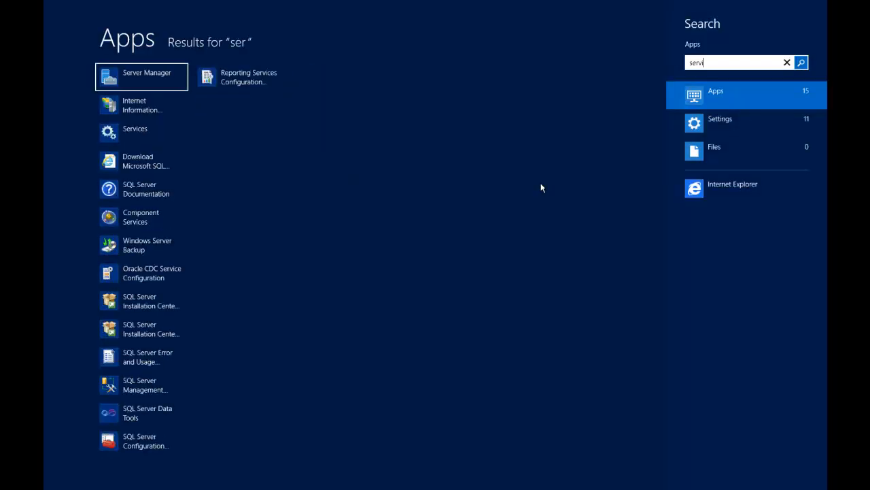
left_click(152, 104)
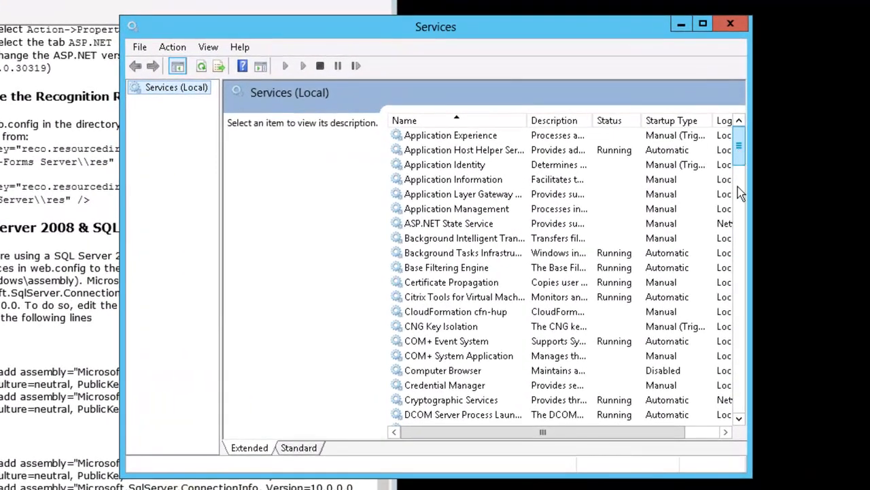
left_click_drag(737, 187, 728, 416)
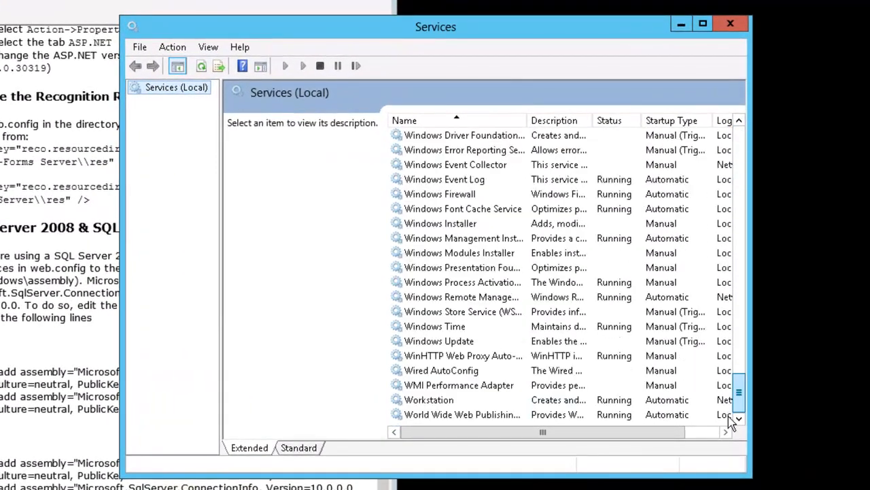
left_click(497, 416)
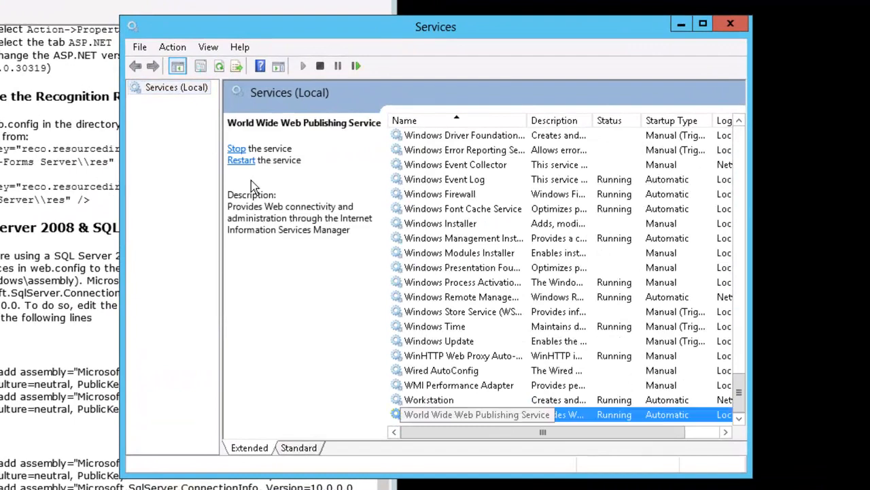
left_click(171, 47)
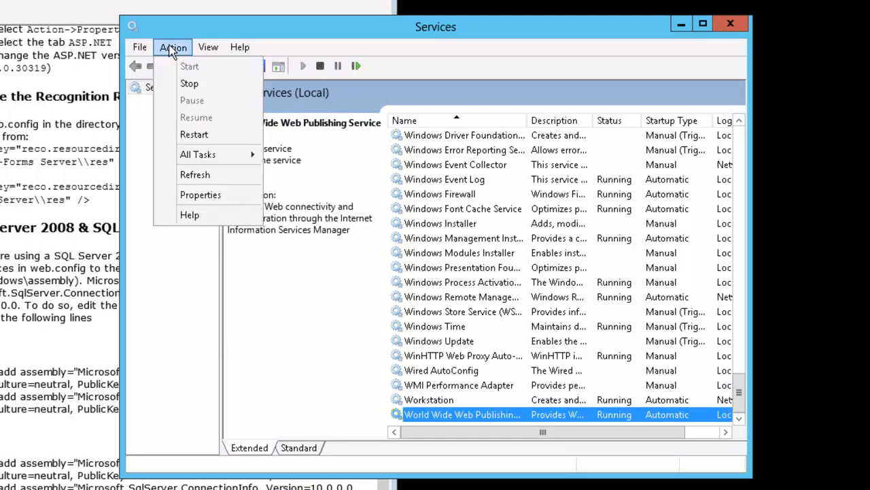
left_click(195, 135)
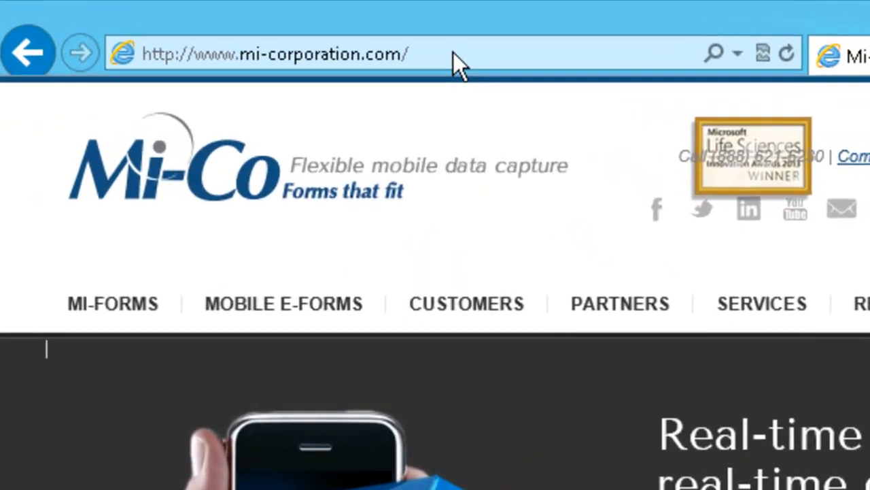
Load the server's /mfs/setup.aspx page in Internet Explorer.
left_click(461, 48)
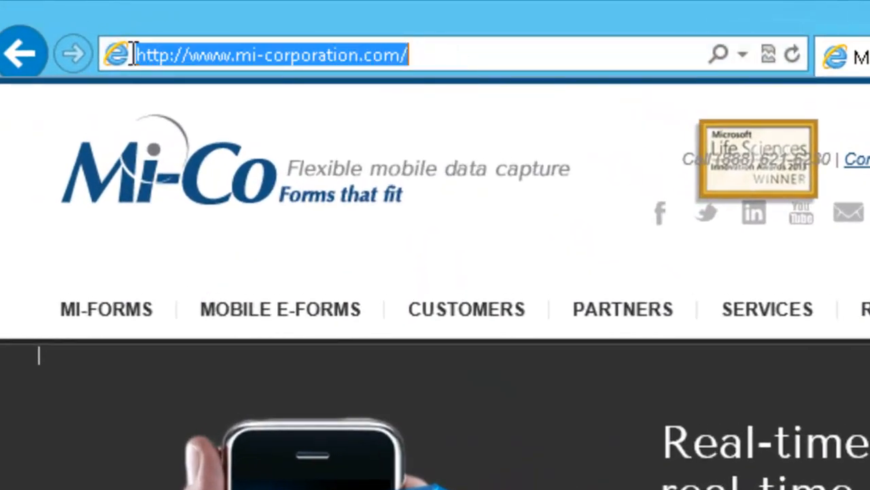
type("http:/")
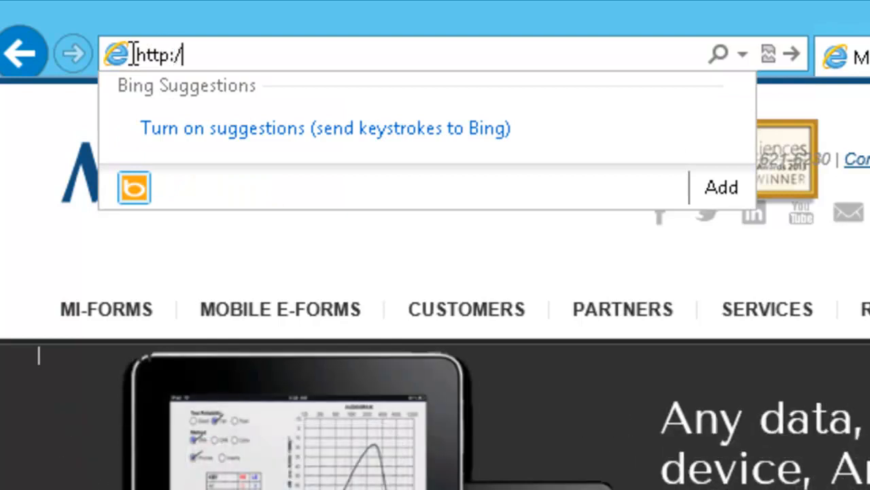
type("/ec2-23-21-21-67.compute-1.amazonaws.com")
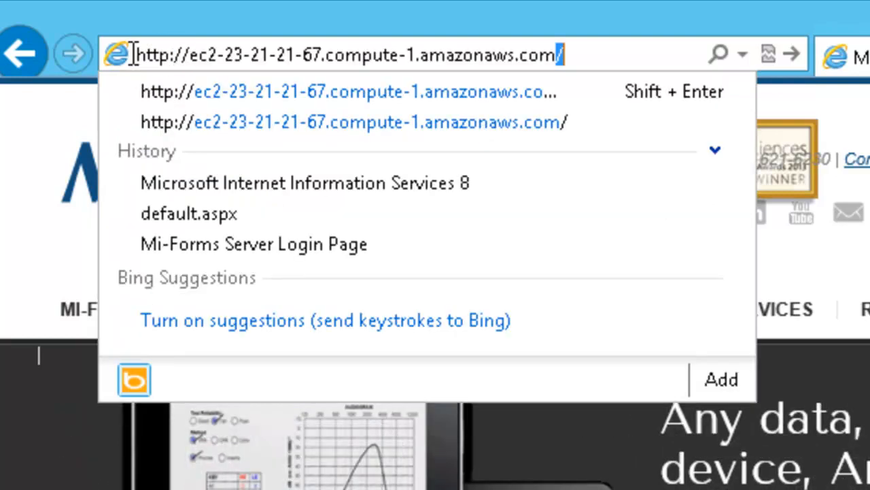
type("/mfs")
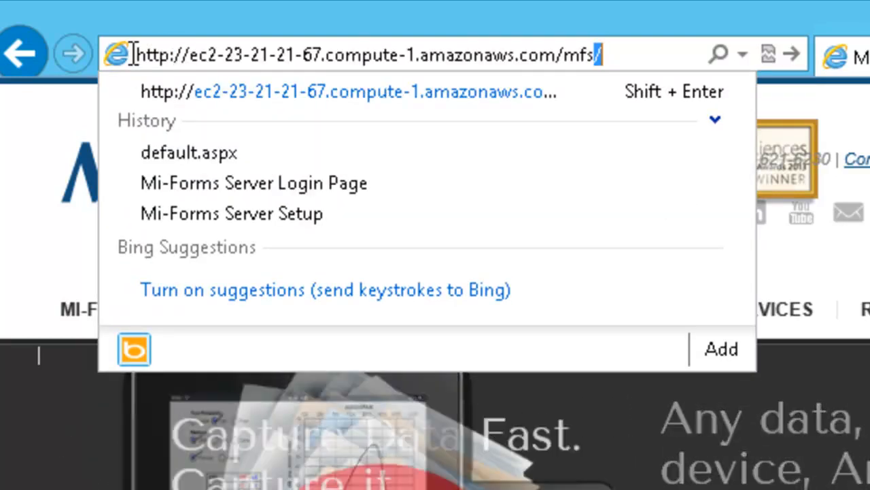
type("/set")
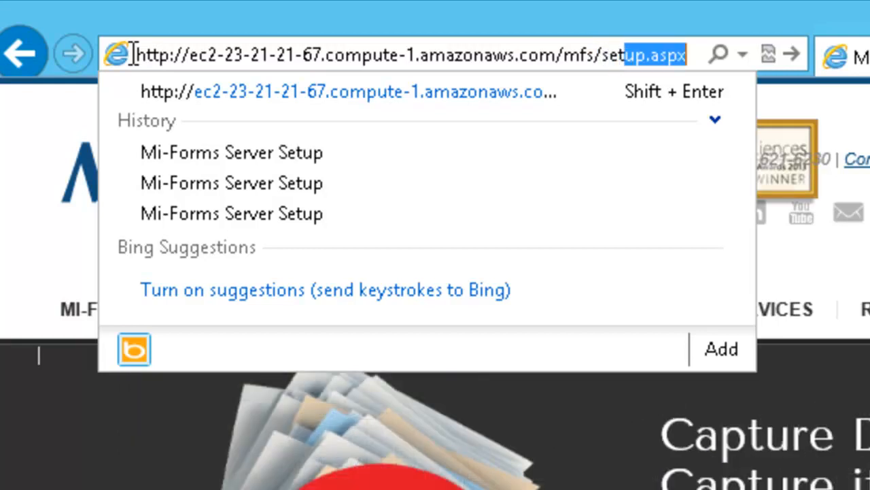
key("Return")
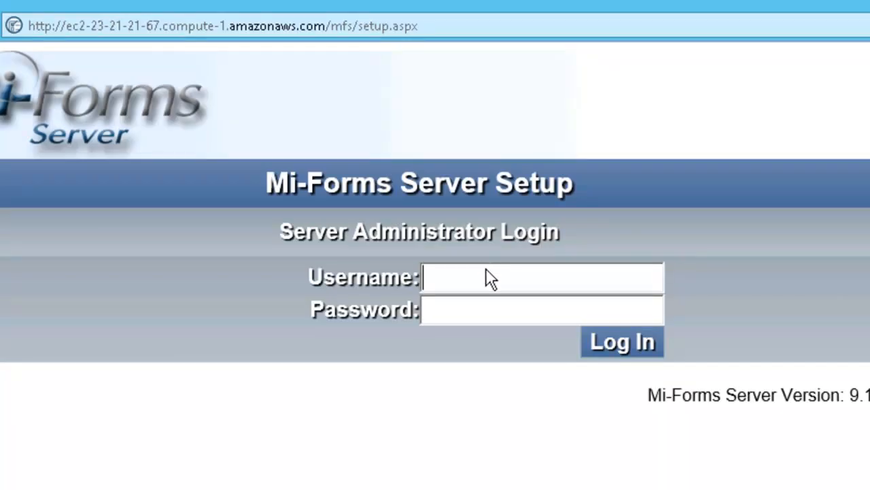
Sign in to Mi-Forms Server Setup as Administrator and open the local administrator settings.
type("Administ")
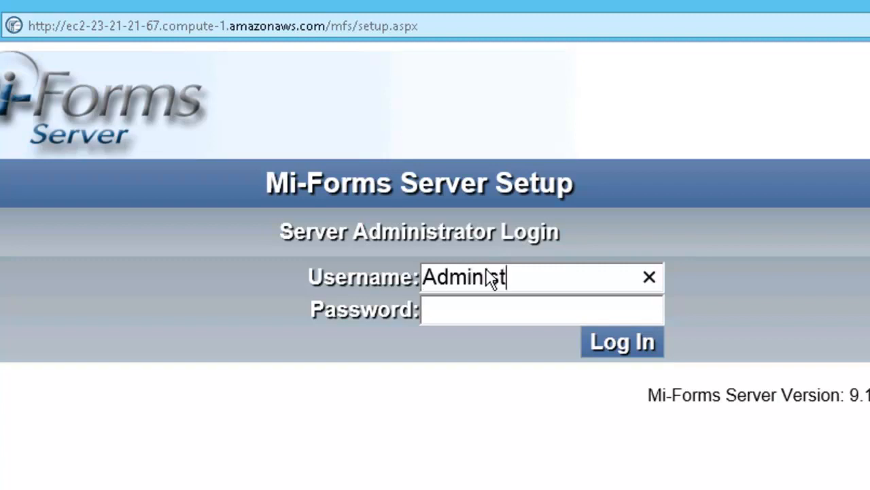
type("rator")
key("Tab")
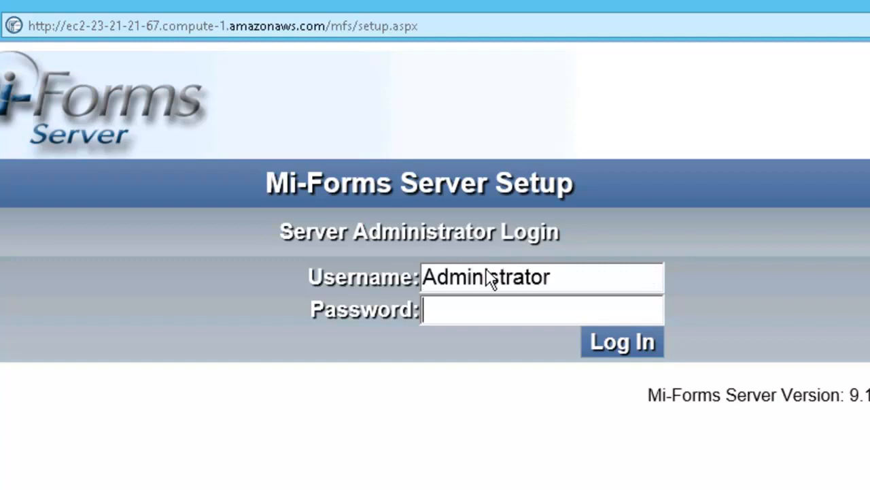
type("*******")
key("Return")
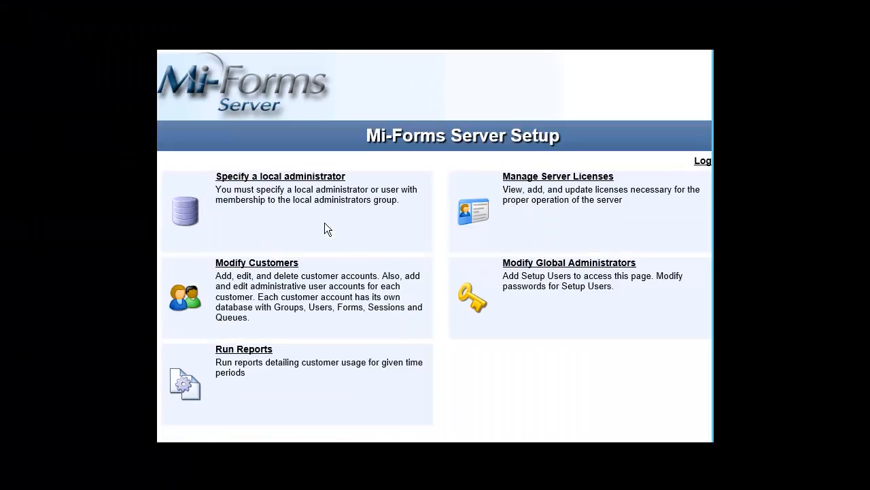
left_click(317, 179)
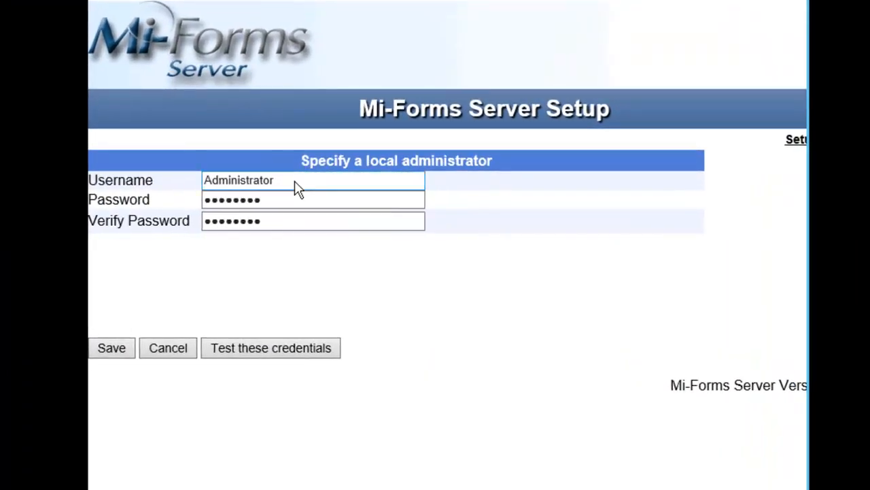
Test that the local administrator credentials authenticate, then save them.
left_click_drag(292, 181, 204, 181)
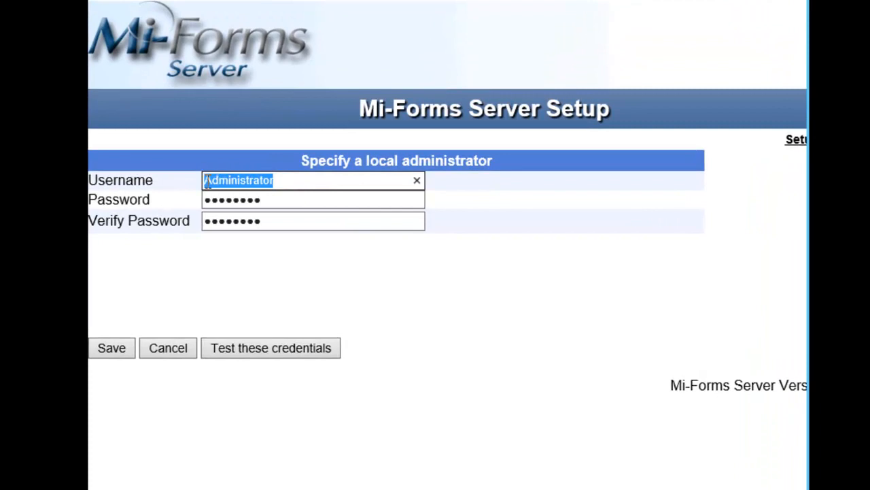
left_click(326, 221)
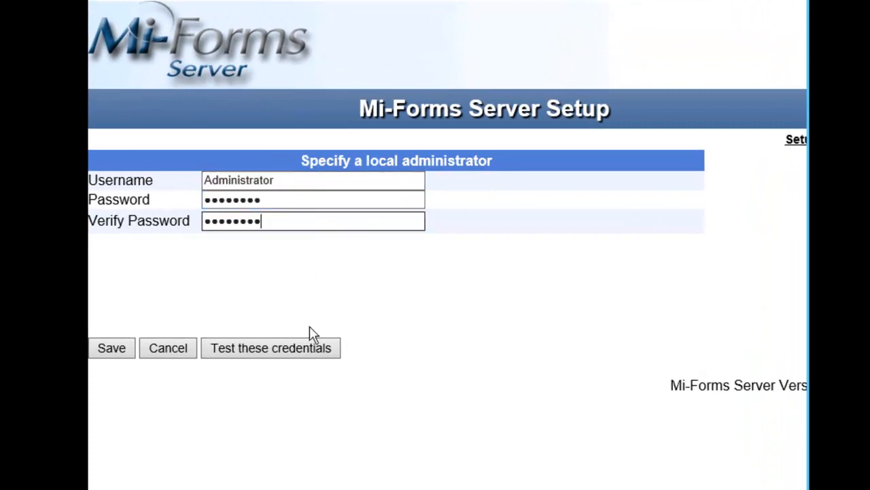
left_click(313, 344)
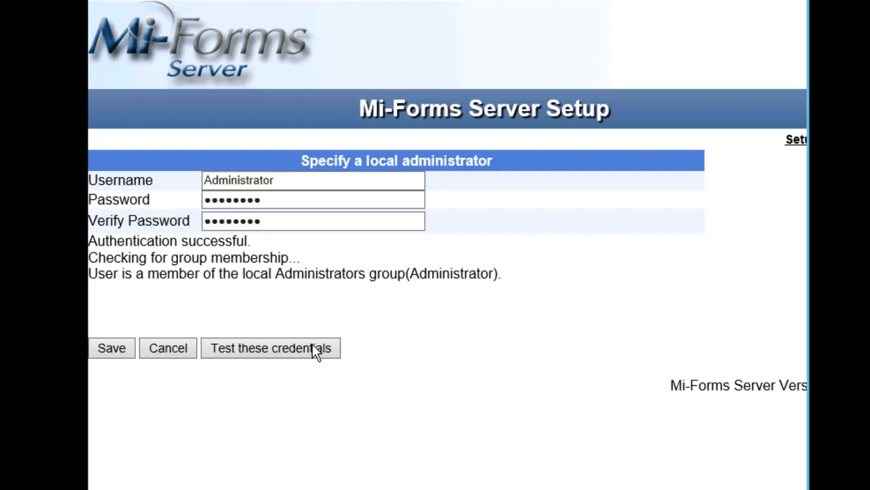
left_click(113, 349)
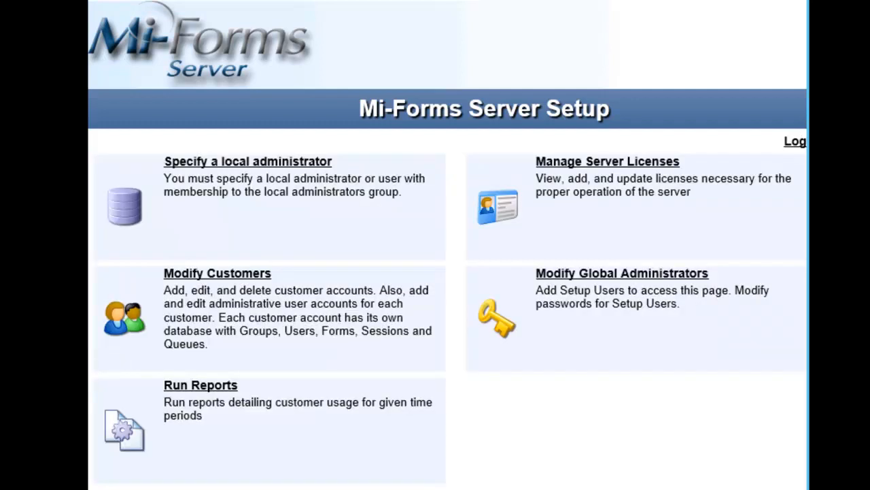
Choose server-license.xml on the Manage Server Licenses page and upload it.
left_click(554, 170)
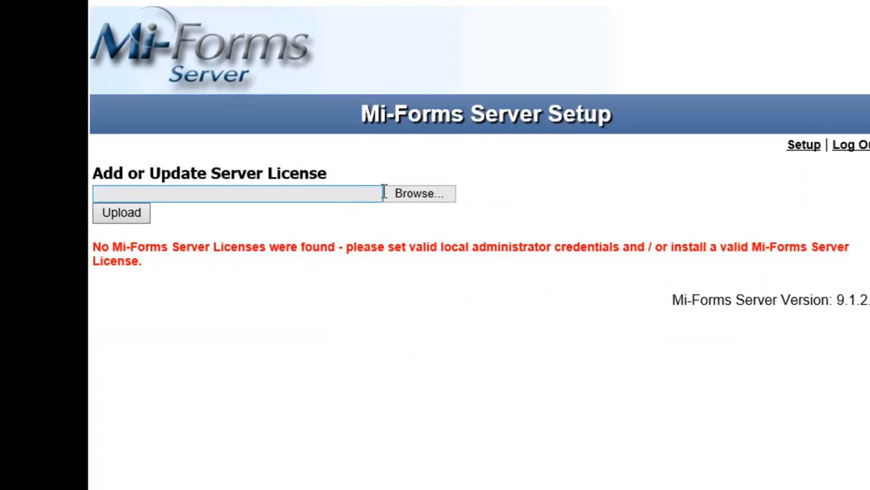
left_click(406, 197)
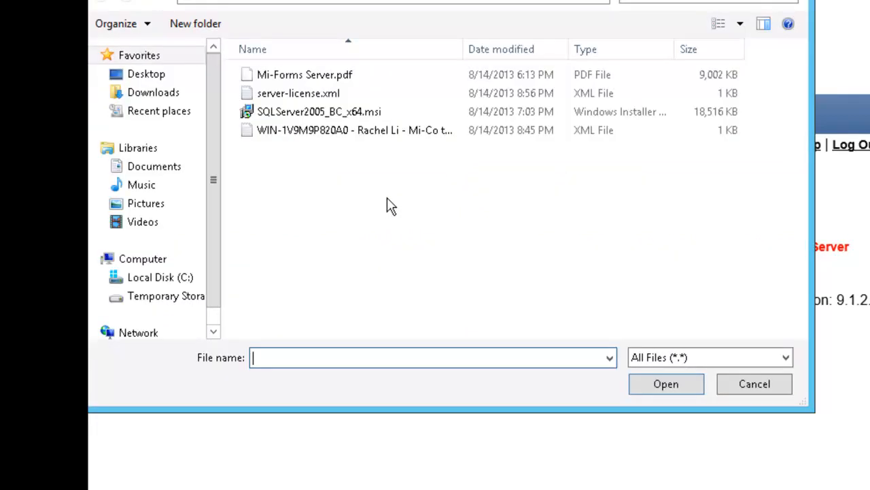
left_click(317, 96)
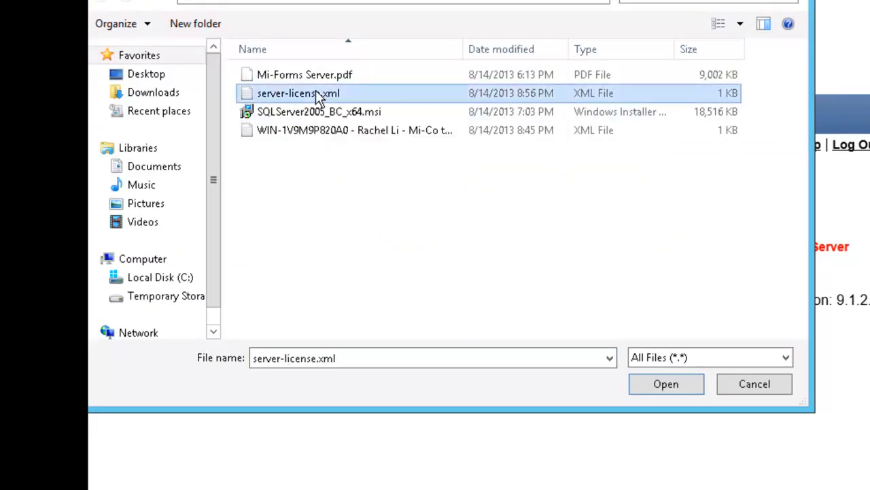
double_click(317, 96)
left_click(121, 209)
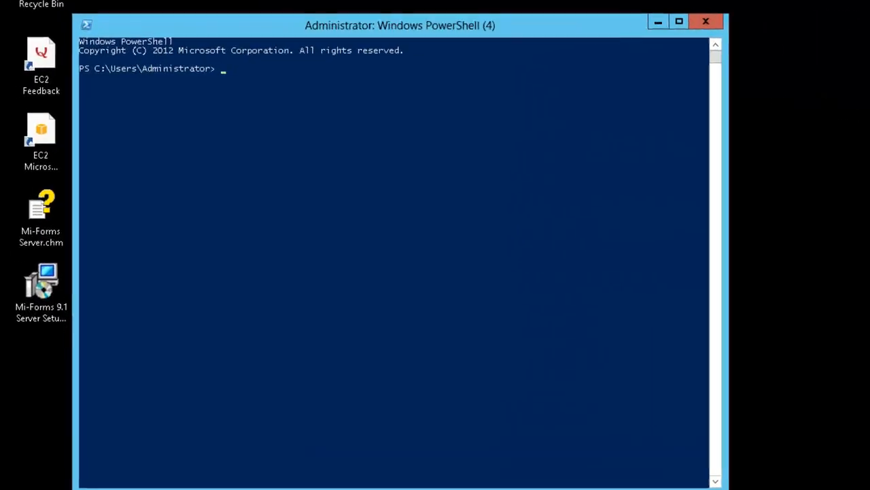
Run hostname in PowerShell to show the server's name.
type("hostname")
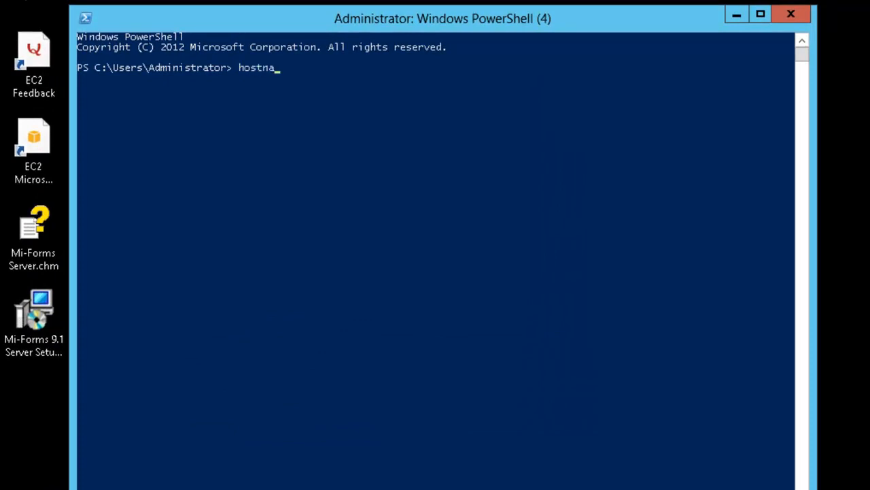
key("Return")
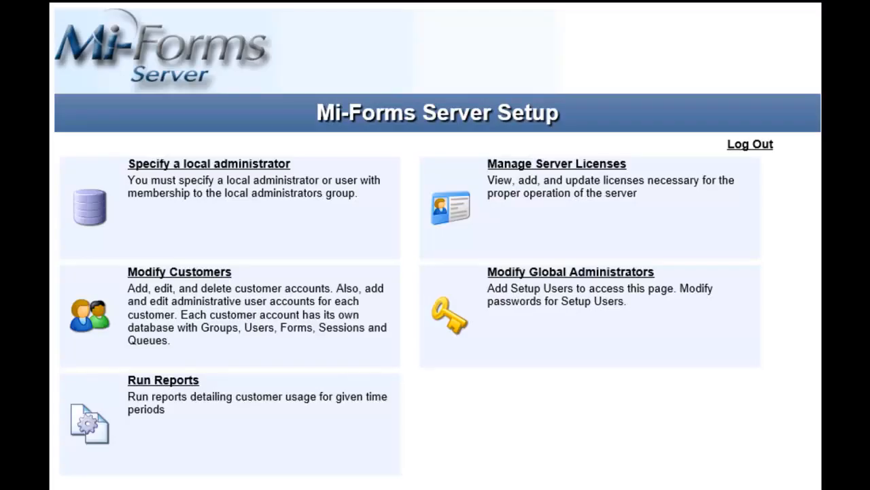
Start a new customer named NewCustomer with contact name Customer and a contact e-mail.
left_click(211, 278)
left_click(148, 186)
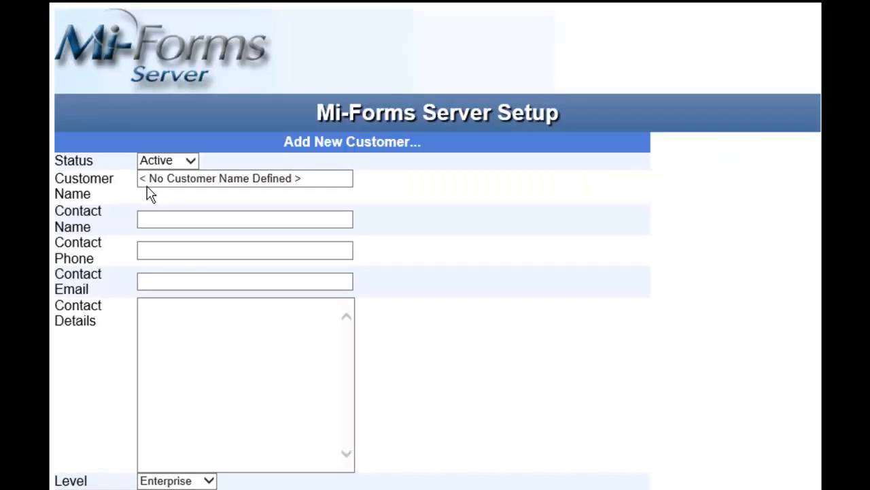
left_click(167, 183)
key("ctrl+a")
key("BackSpace")
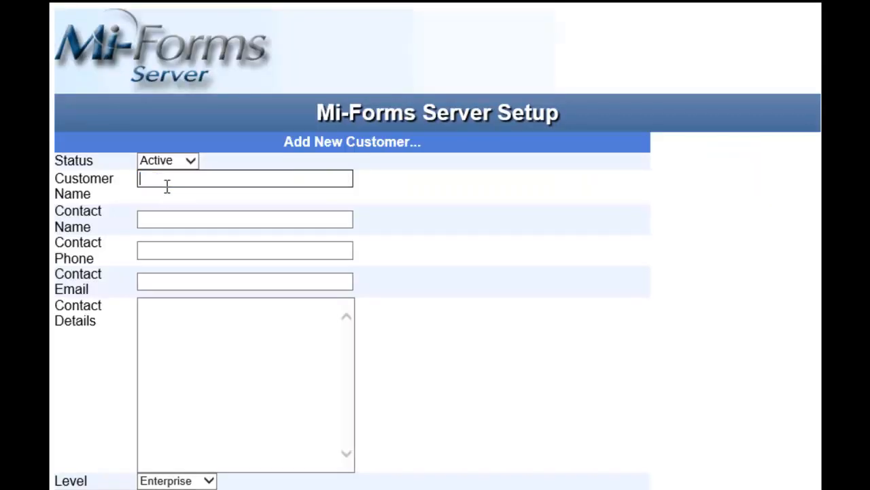
type("NewCUsto")
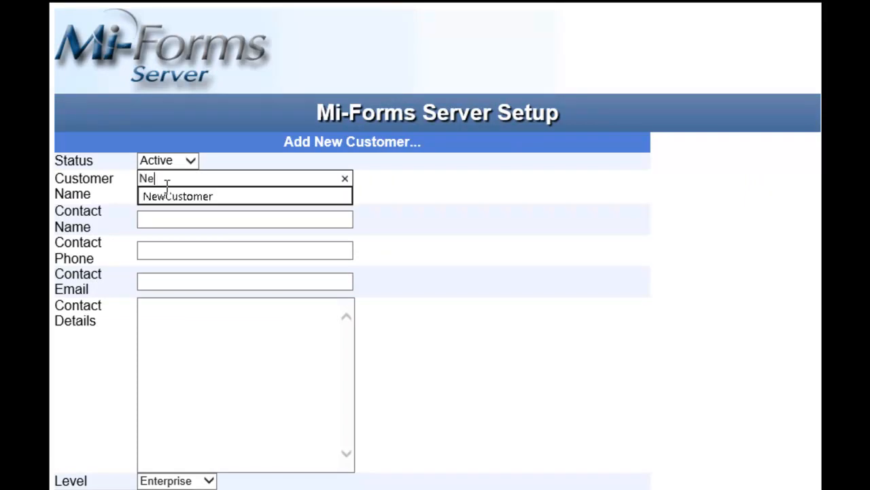
key("BackSpace")
key("BackSpace")
key("BackSpace")
key("BackSpace")
type("ustomer")
key("Tab")
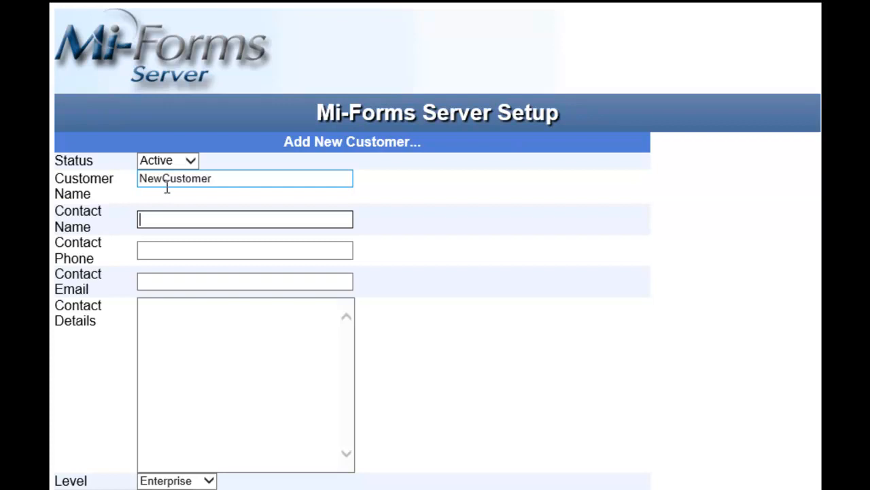
type("Customer")
key("Tab")
key("Tab")
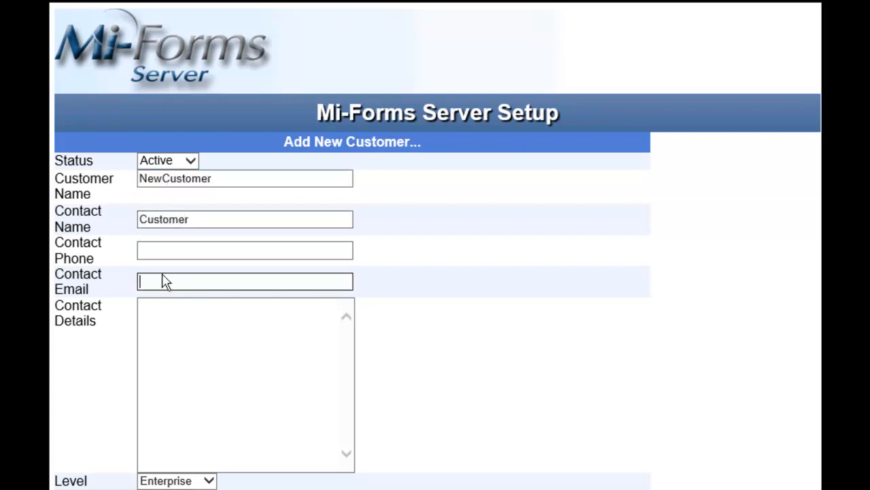
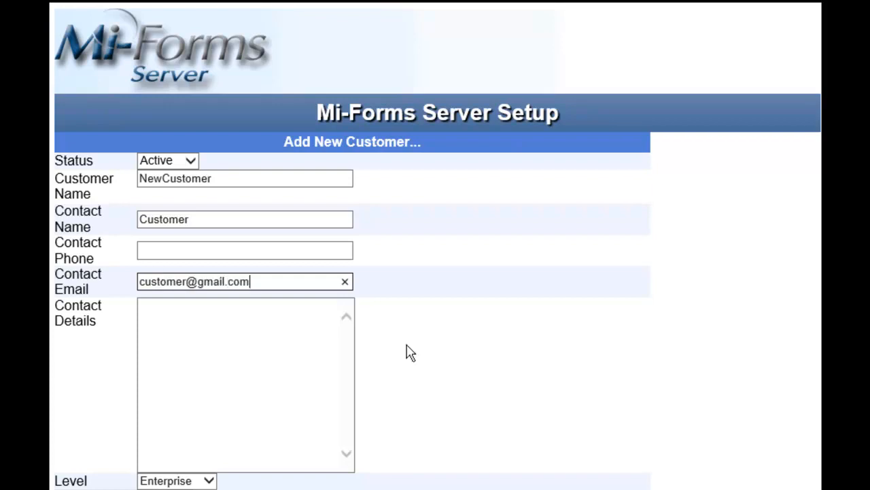
scroll(408, 352, "down", 3)
Keep Enterprise level, use datasource (local) and database MFServerDB_CustomerNew, test it, and create the customer.
left_click(197, 241)
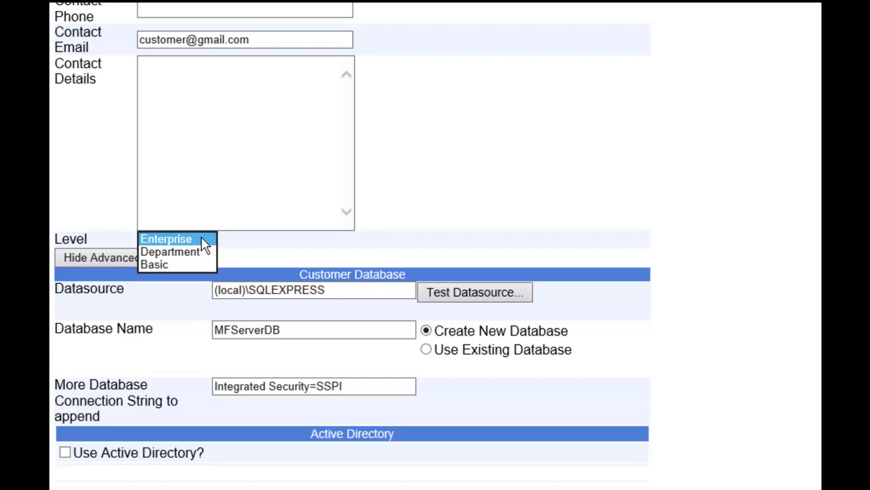
left_click(204, 242)
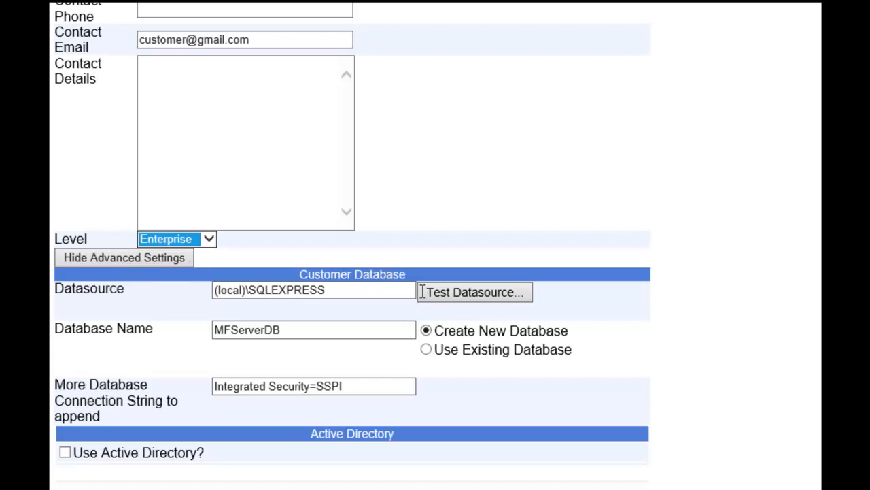
left_click_drag(362, 292, 246, 288)
key("BackSpace")
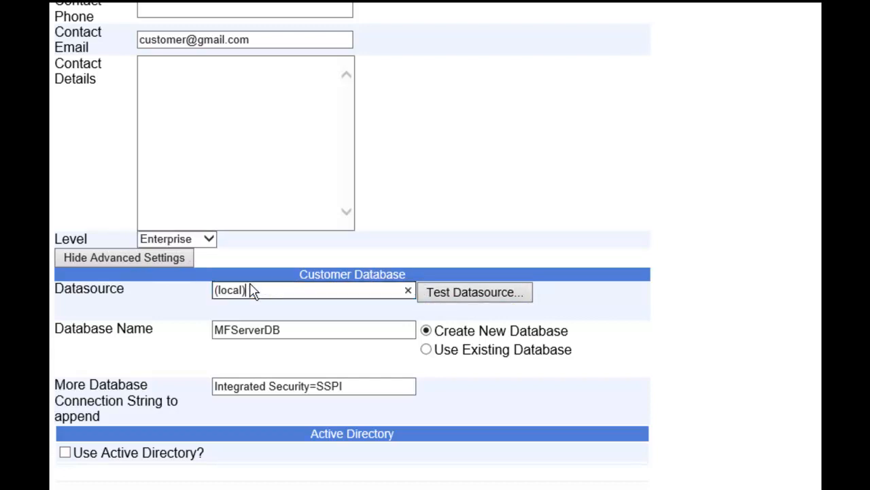
left_click(380, 332)
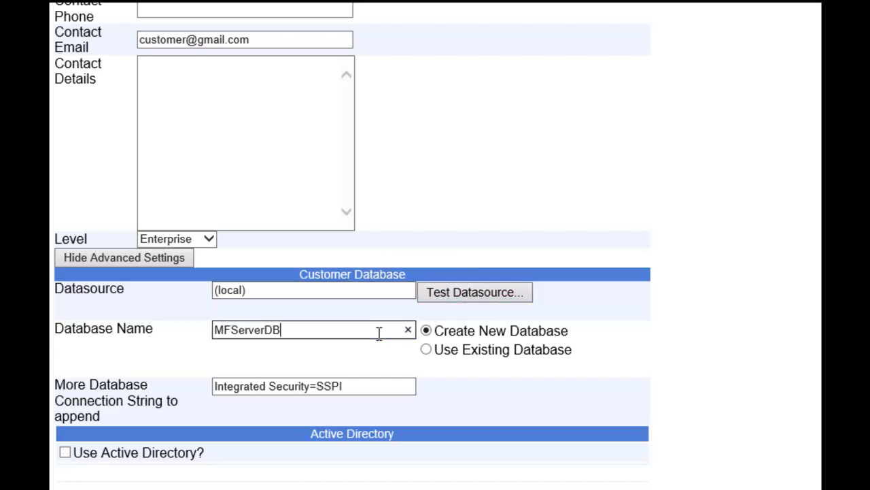
type("_C")
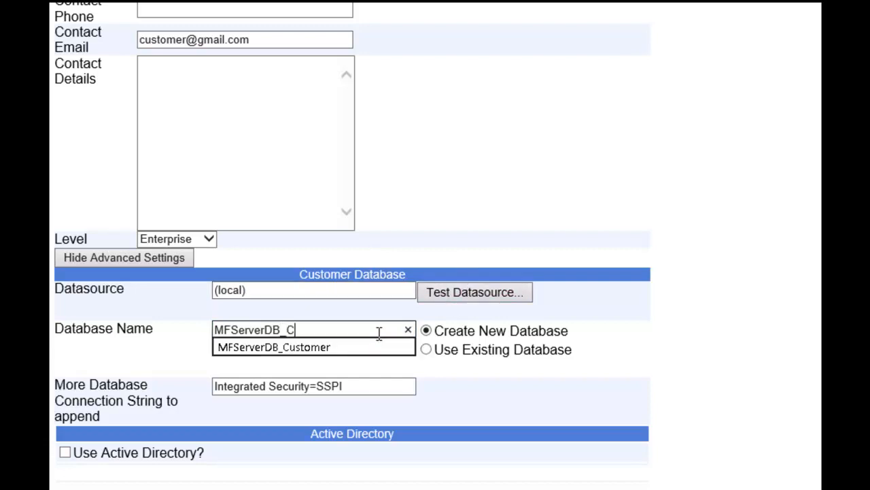
type("ustomerNew")
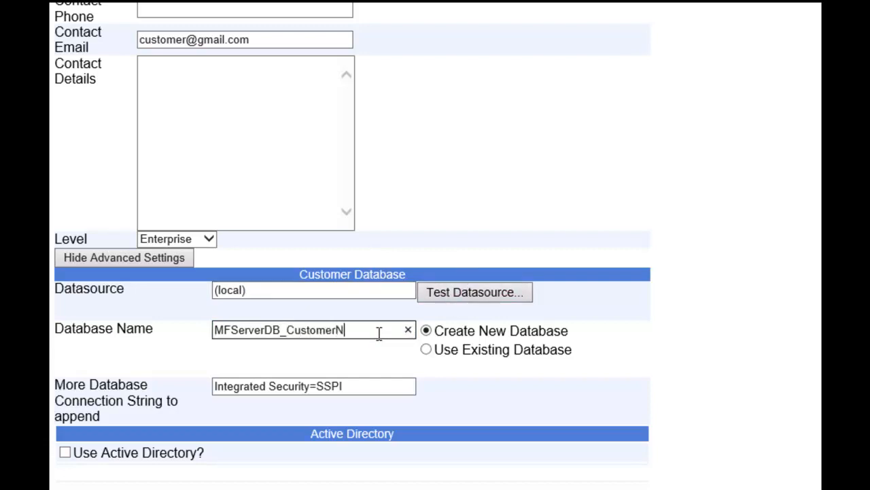
left_click(429, 299)
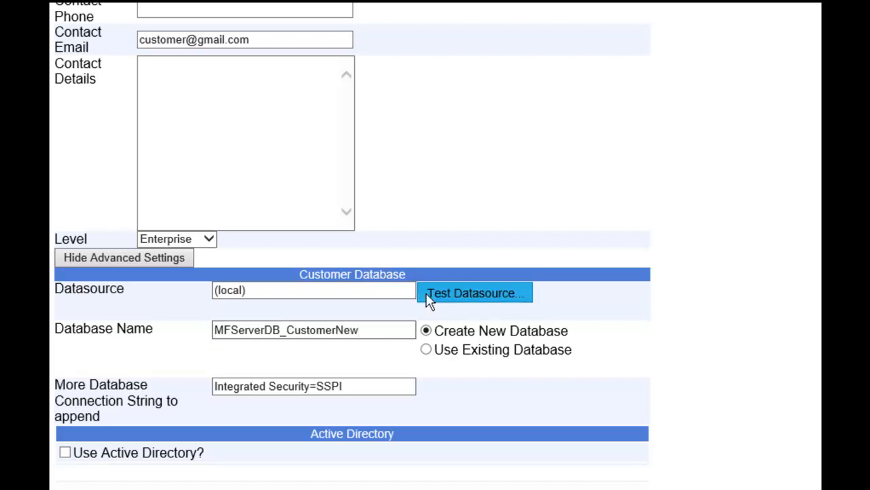
scroll(429, 303, "down", 2)
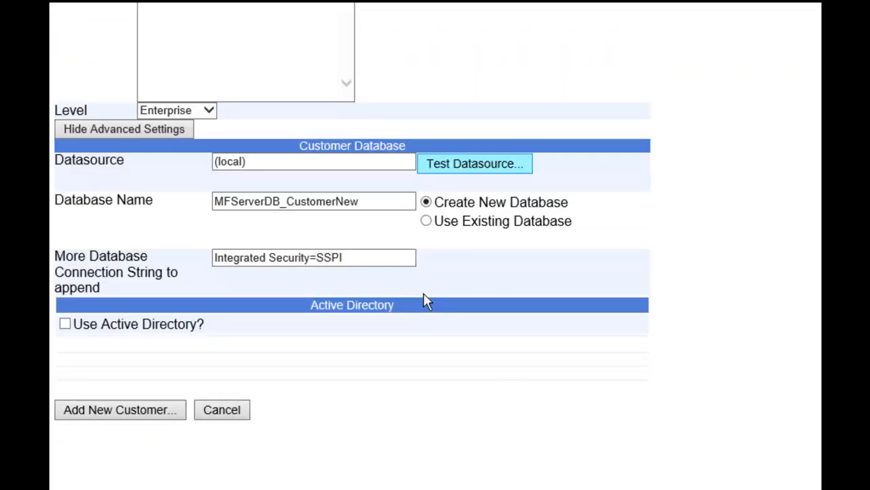
left_click(102, 407)
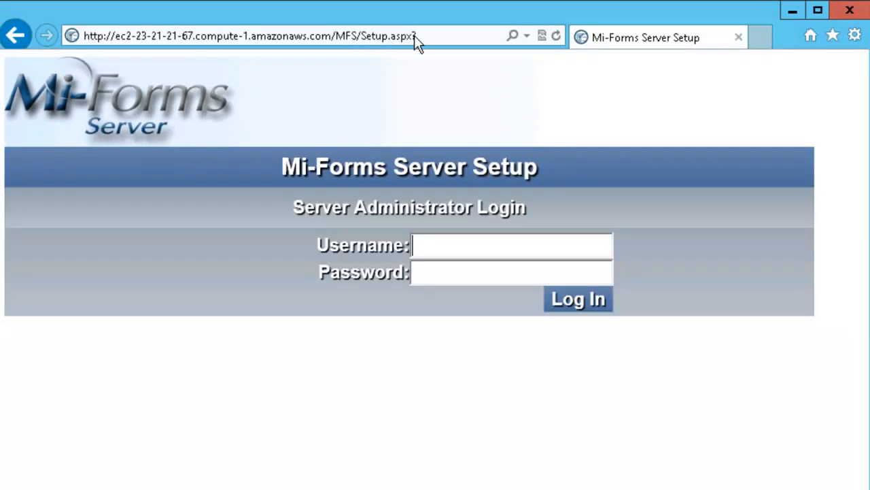
Change the address from Setup.aspx to Login.aspx and load the login page.
left_click(416, 35)
left_click(416, 35)
type("?")
key("Left")
key("Left")
key("Left")
key("Left")
key("Left")
key("BackSpace")
key("BackSpace")
key("BackSpace")
key("BackSpace")
key("BackSpace")
key("BackSpace")
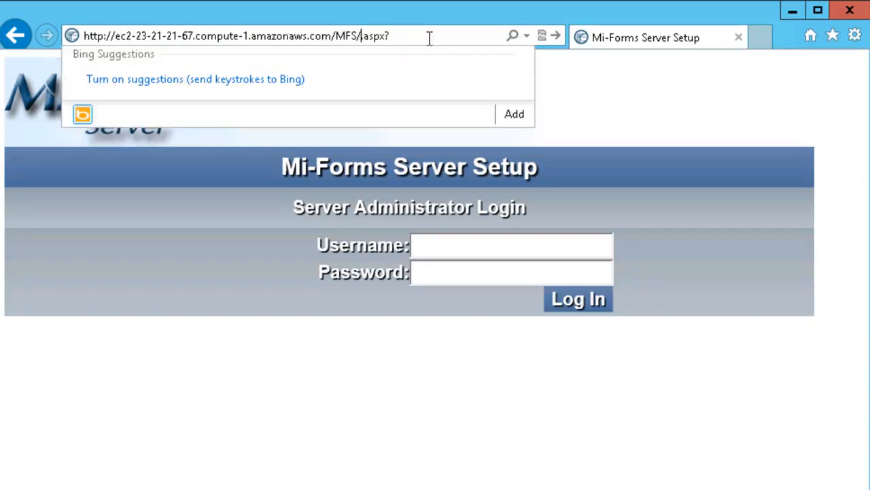
type("Login.")
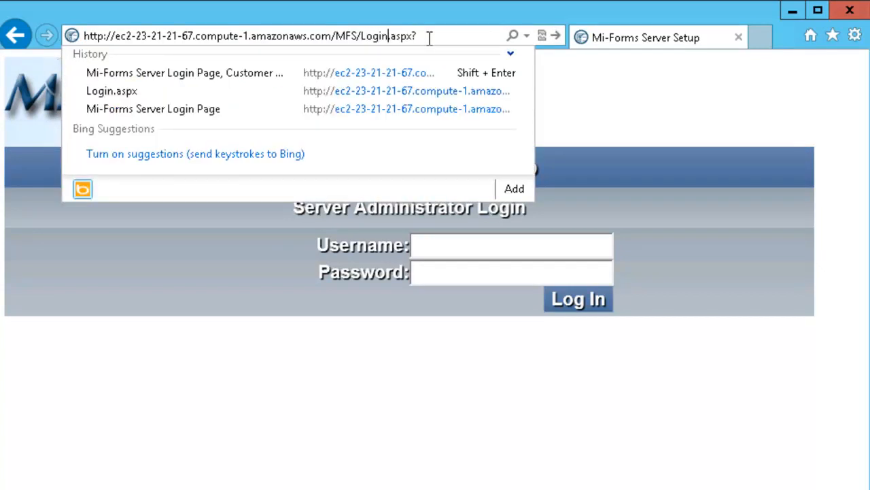
key("Return")
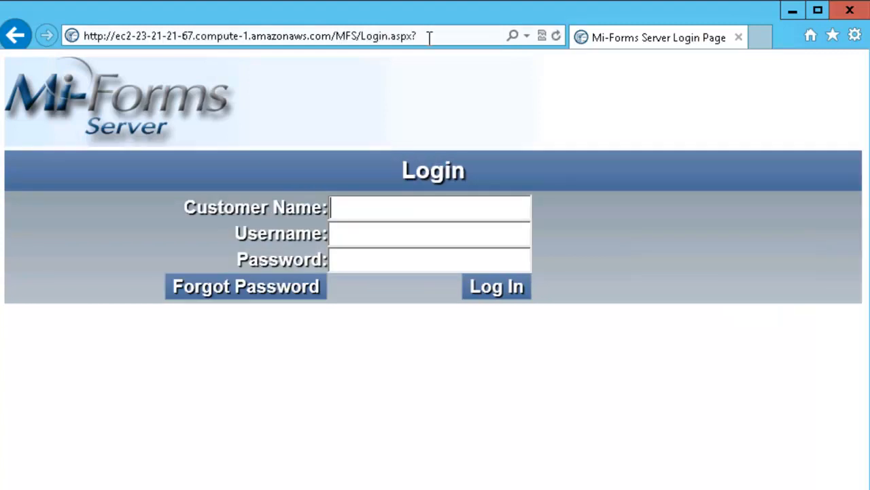
Log in to NewCustomer as administrator and open its Users, then Templates pages.
type("NewCustomer")
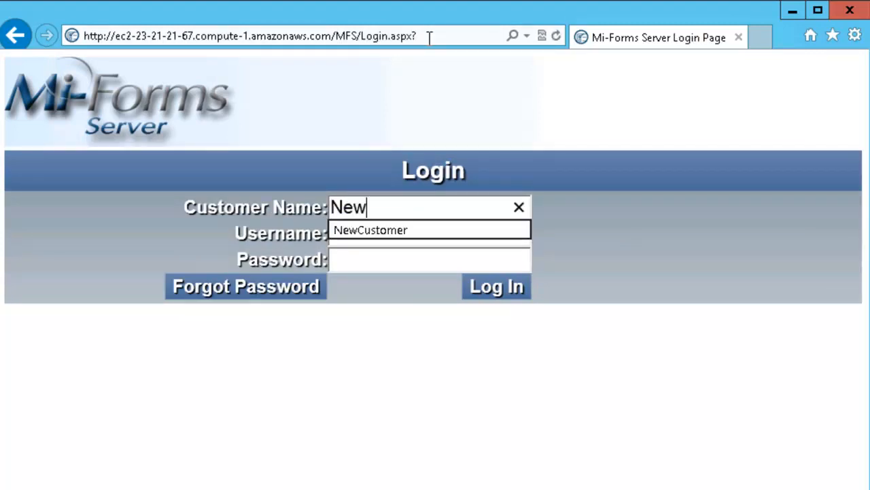
key("Tab")
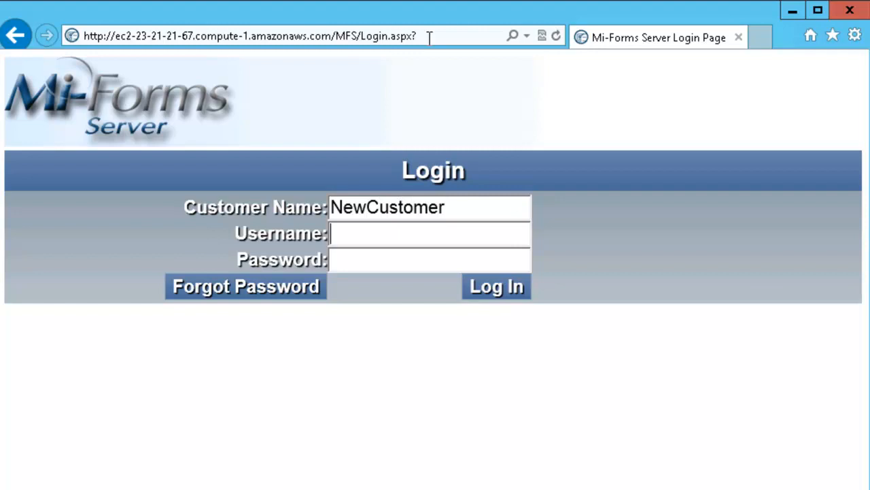
type("admini")
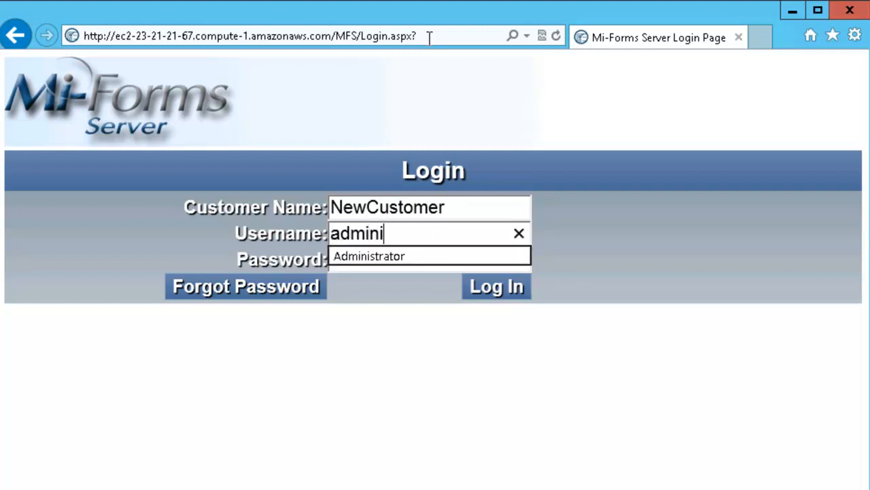
type("strator")
key("Tab")
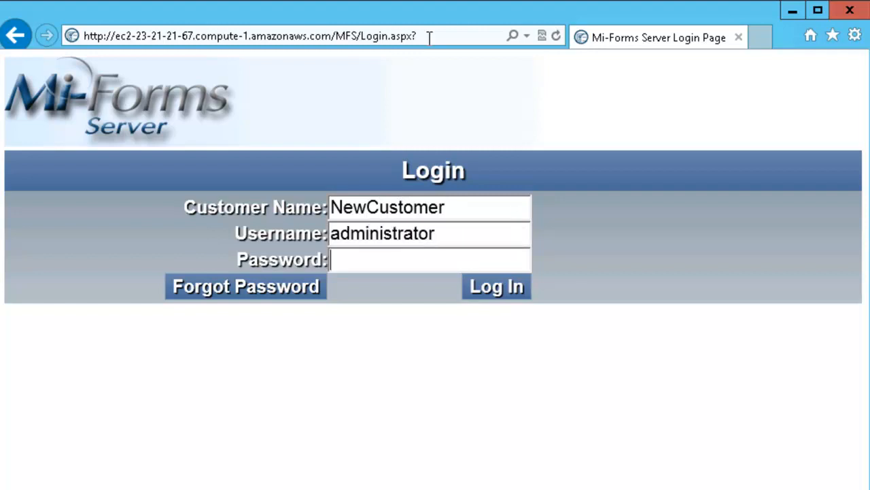
type("********")
key("Return")
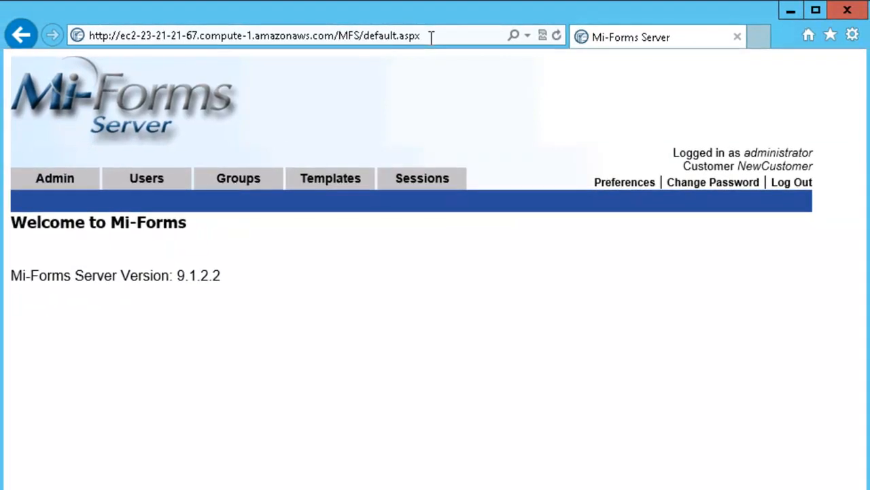
left_click(145, 179)
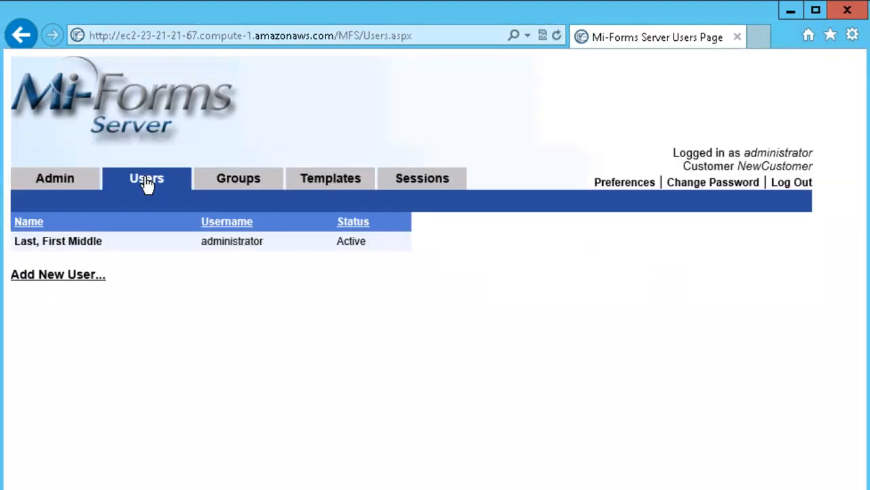
left_click(68, 276)
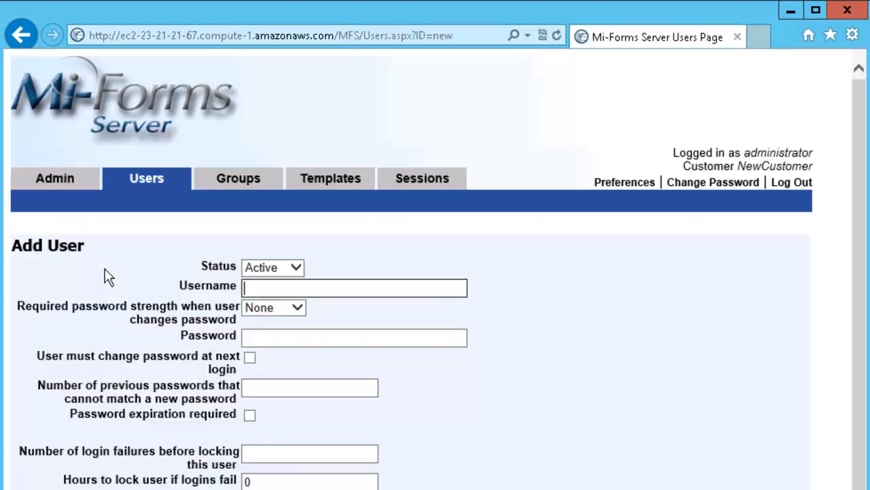
left_click(311, 183)
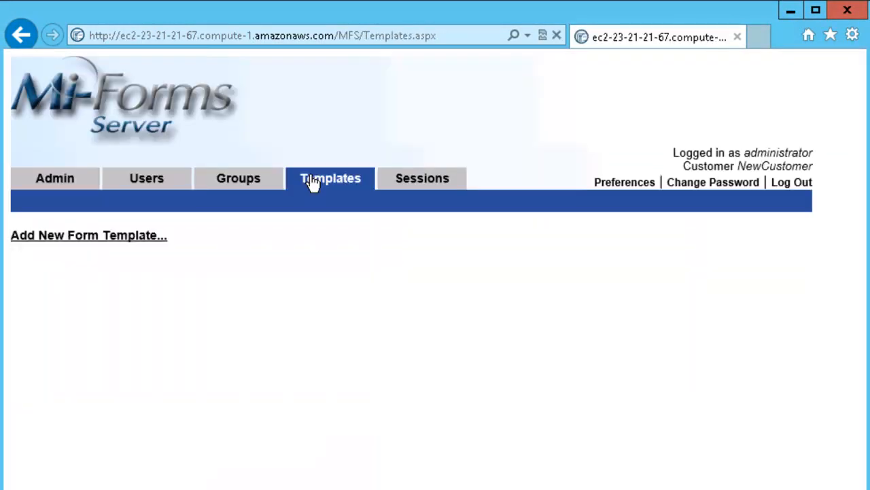